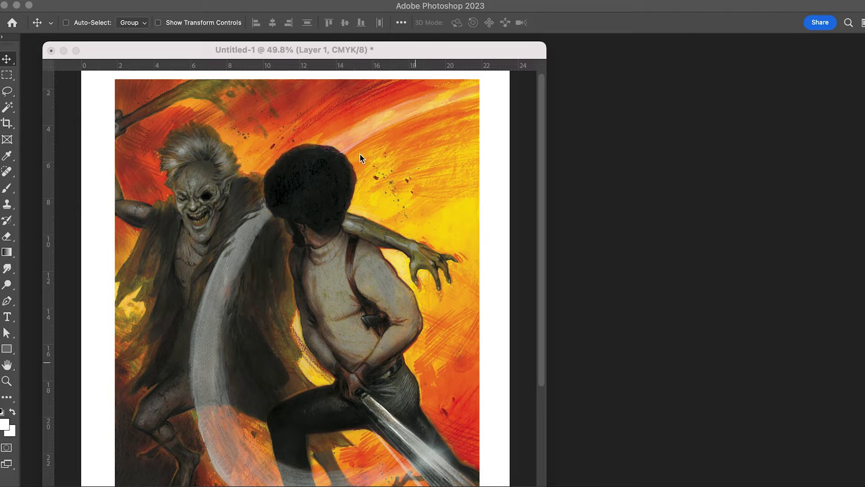
Add the text "not today, agen!" on two lines in the upper right of the painting, above the swordsman.
left_click(8, 317)
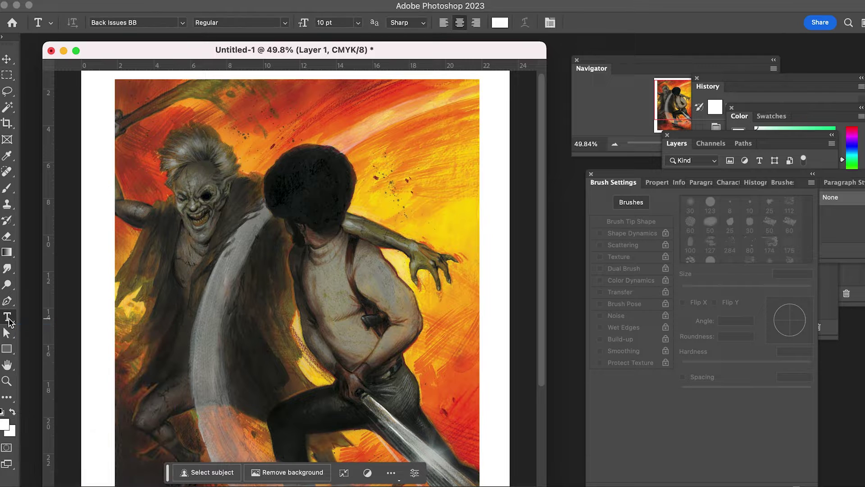
left_click(379, 118)
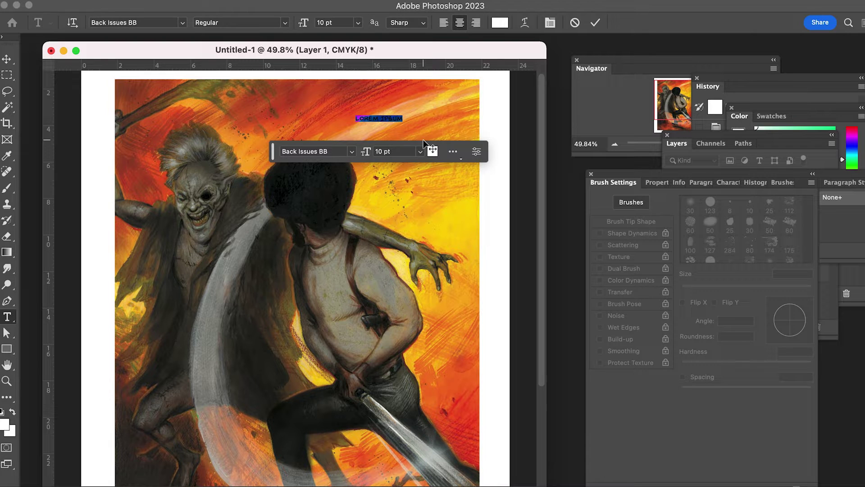
type("Not today")
key("Return")
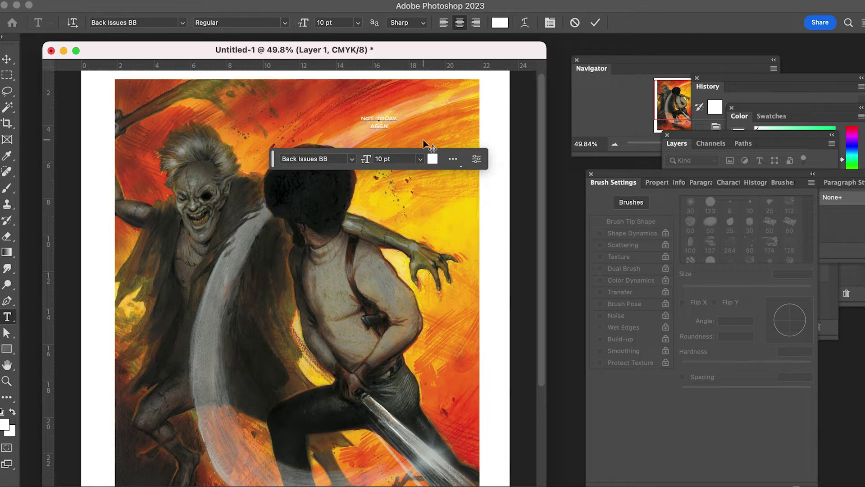
type("!")
Select all of the dialogue text and set its colour to black (000000).
key("shift+Left")
key("shift+Left")
key("shift+Left")
key("super+a")
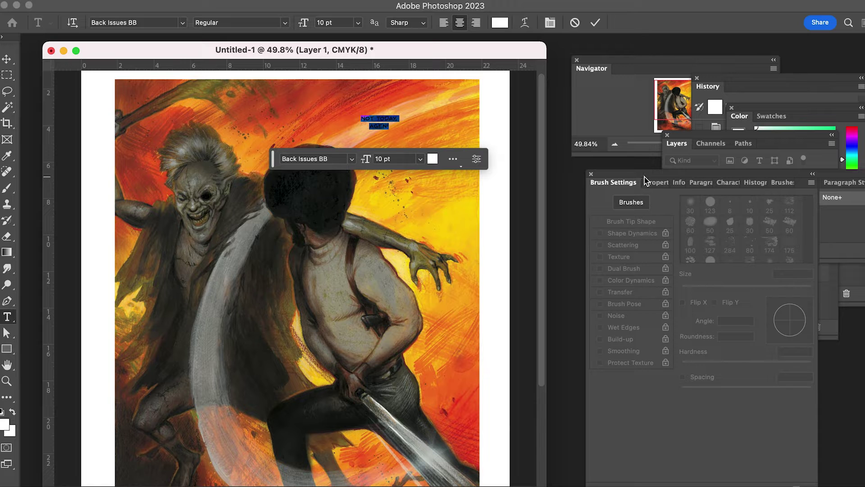
left_click(727, 185)
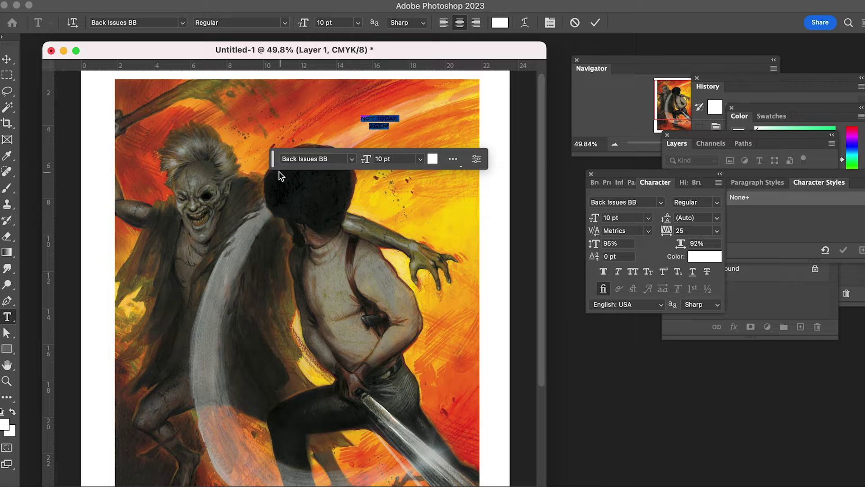
left_click_drag(275, 166, 79, 63)
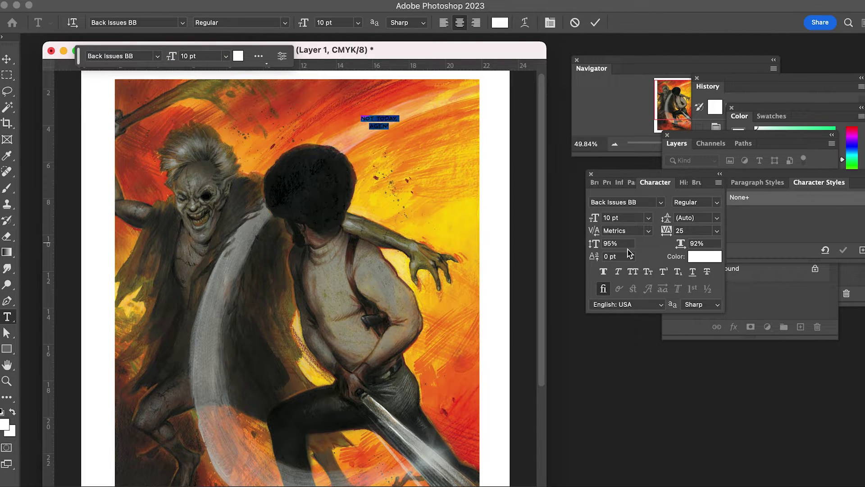
left_click(705, 257)
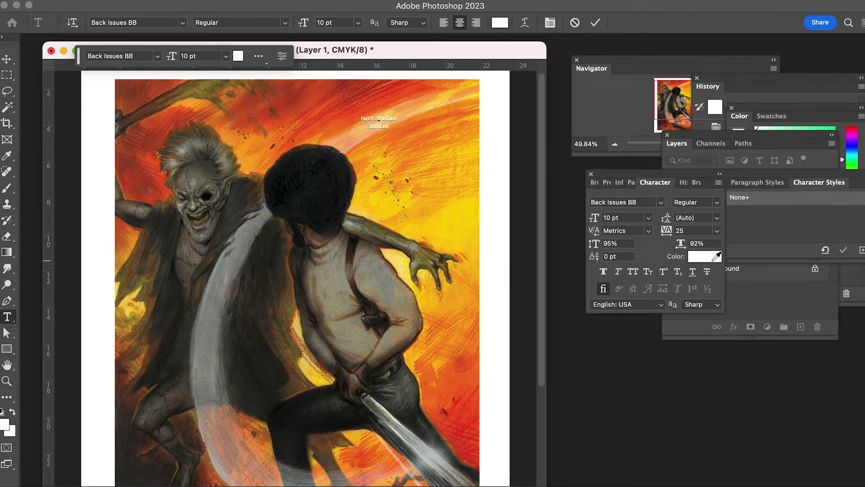
left_click(671, 419)
left_click_drag(670, 419, 696, 457)
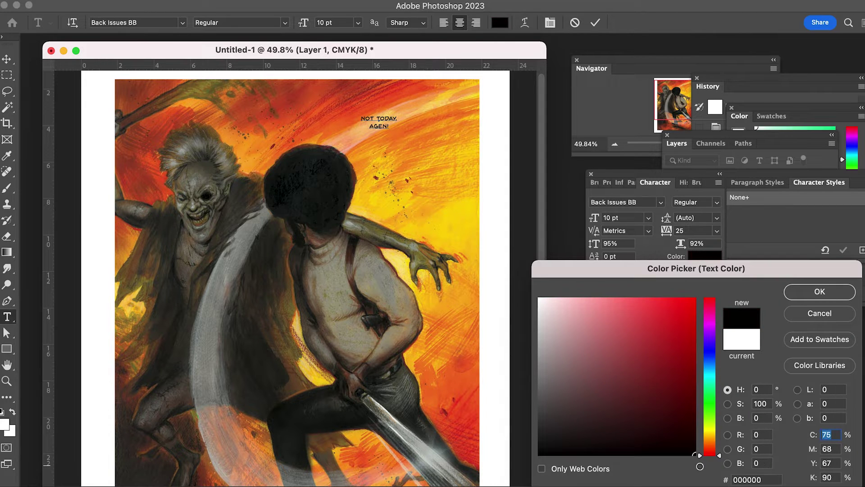
left_click(820, 291)
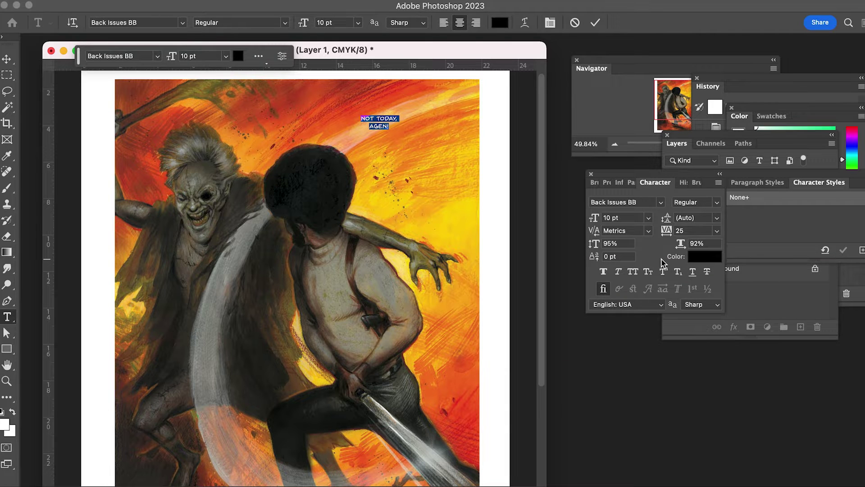
left_click(396, 122)
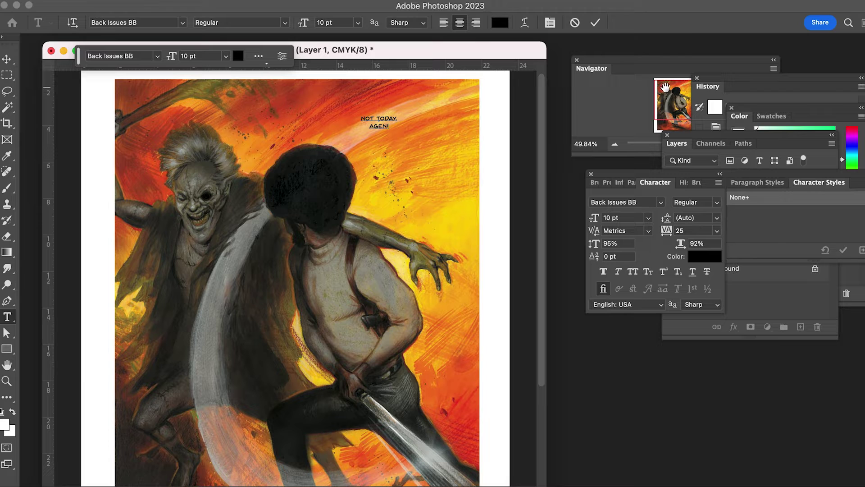
Commit the text, add a new layer above it and paint a solid white balloon over the words with the 111 px brush.
left_click(727, 143)
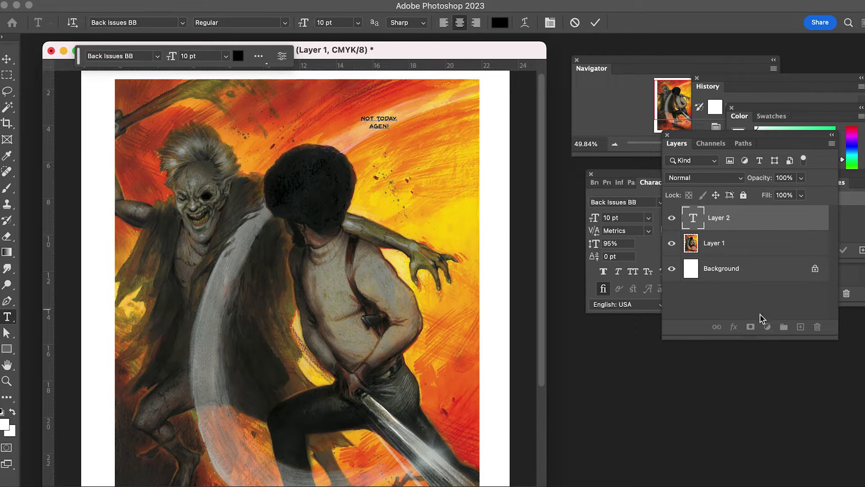
left_click(691, 329)
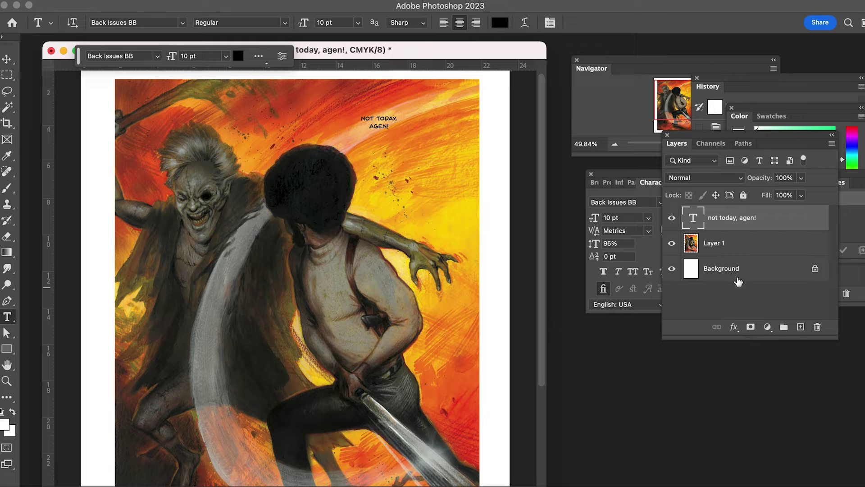
left_click(801, 328)
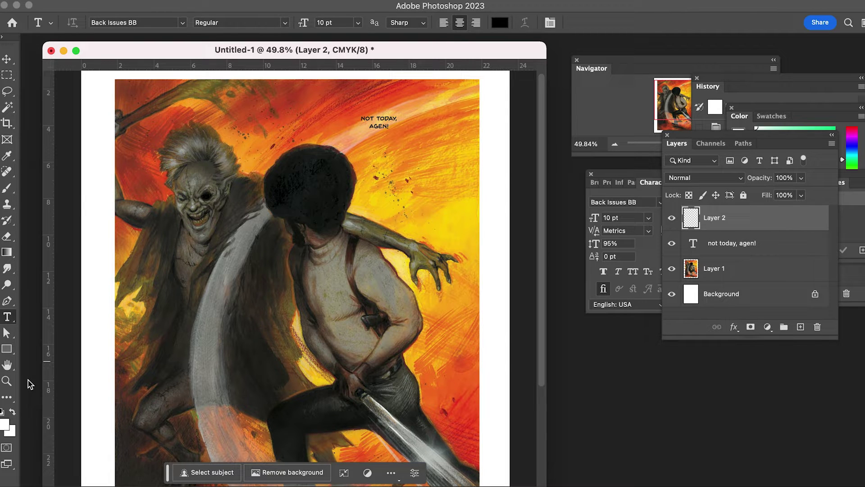
left_click(9, 189)
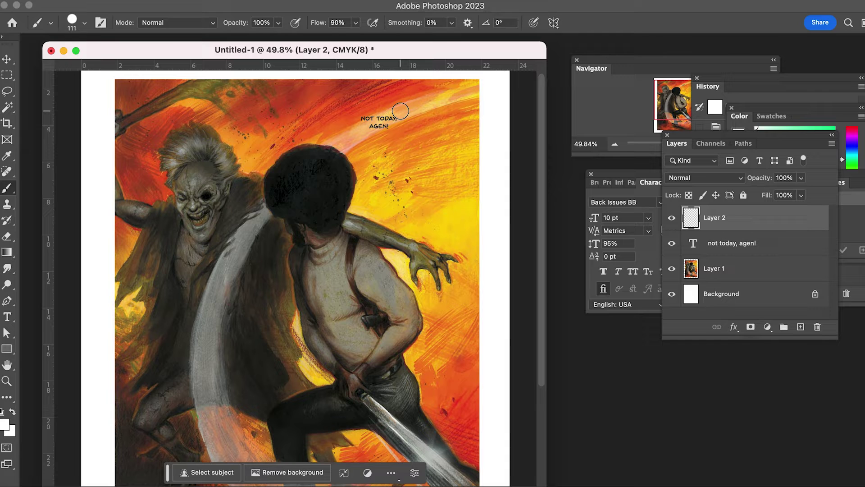
left_click(777, 112)
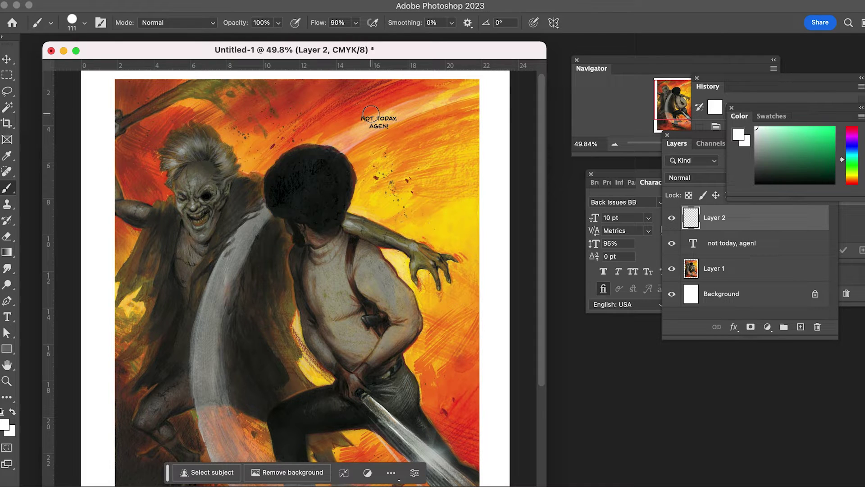
mouse_move(371, 113)
left_mouse_down()
mouse_move(361, 112)
mouse_move(360, 128)
mouse_move(397, 122)
mouse_move(372, 114)
mouse_move(366, 130)
mouse_move(399, 130)
mouse_move(357, 110)
mouse_move(373, 132)
mouse_move(401, 117)
mouse_move(385, 109)
mouse_move(394, 116)
left_mouse_up()
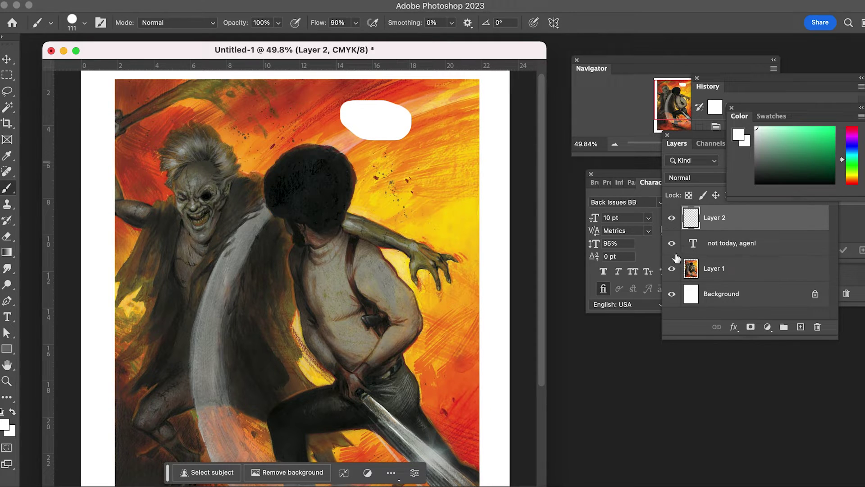
Add a black Stroke effect to the balloon layer, 4 px in size and positioned inside.
left_click(734, 327)
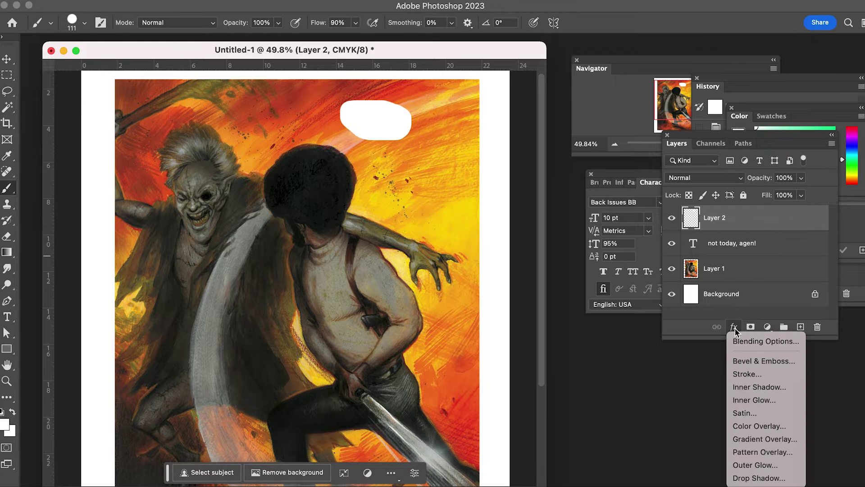
left_click(745, 375)
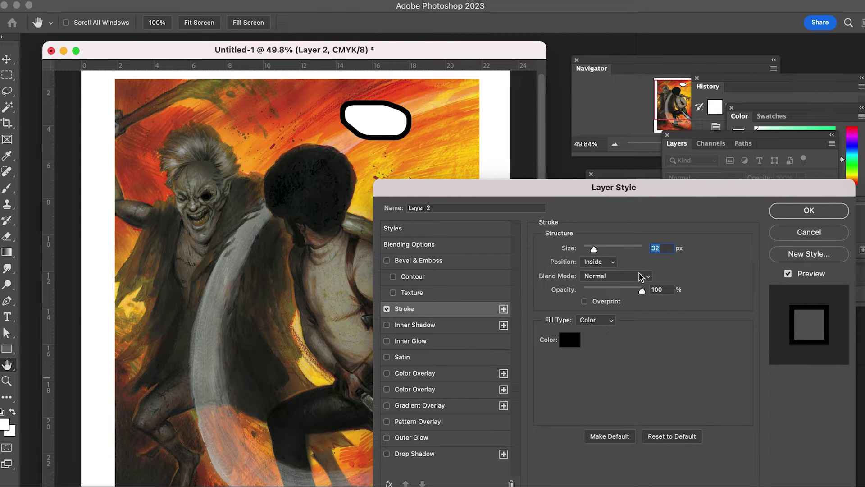
left_click_drag(594, 249, 586, 252)
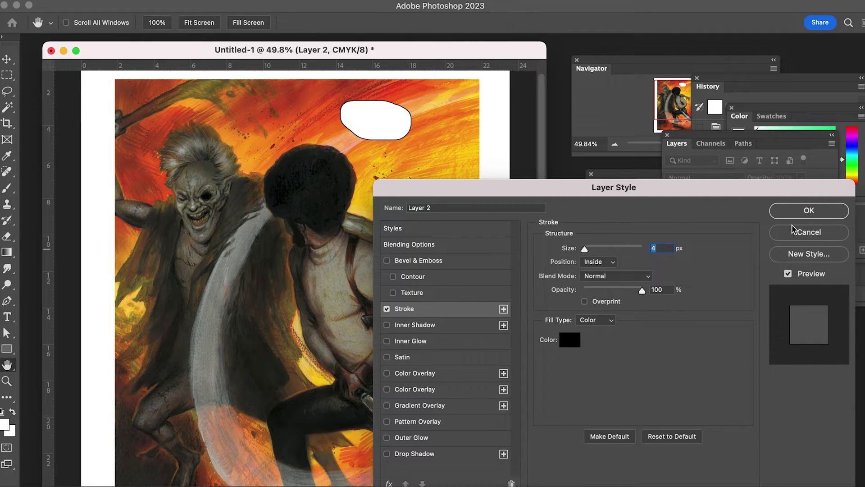
left_click(806, 217)
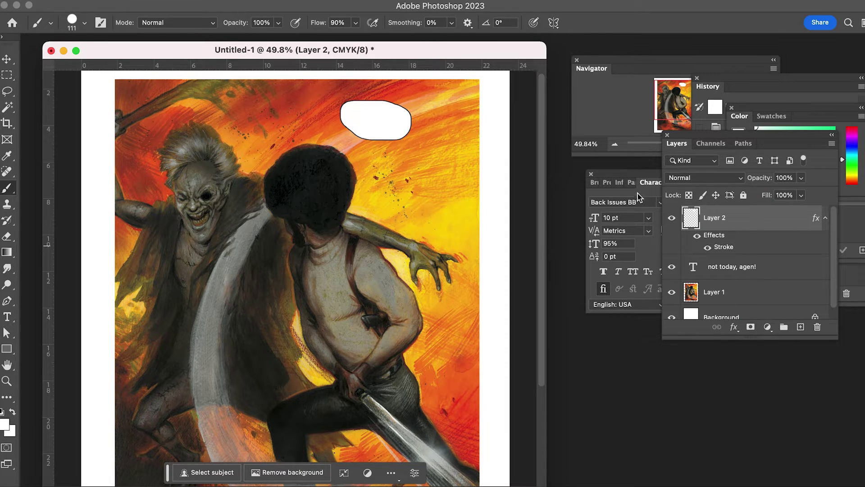
Reduce the brush tip size to 35 px in the brush settings.
left_click(639, 181)
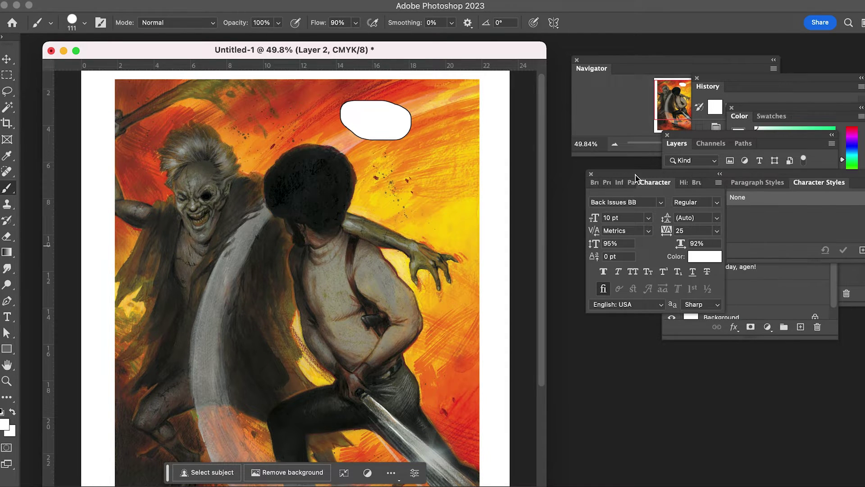
left_click(595, 183)
left_click_drag(750, 291, 703, 291)
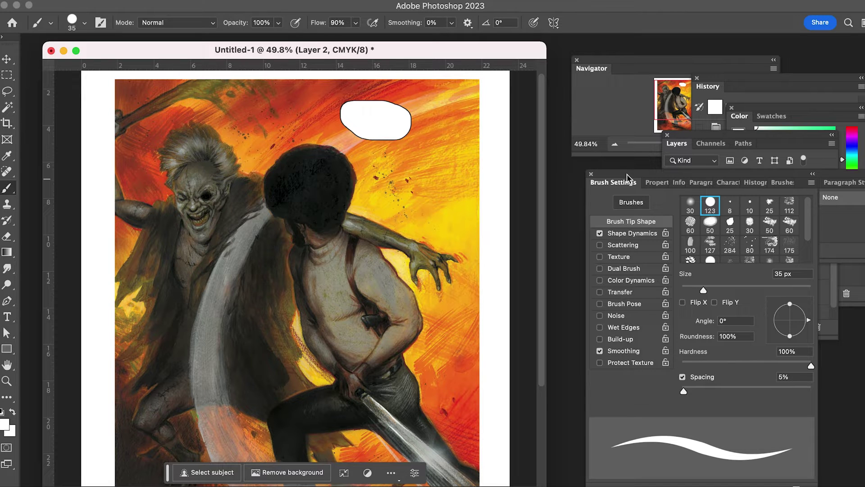
Move the "not today, agen!" text layer above the balloon layer in the layer stack.
left_click(693, 144)
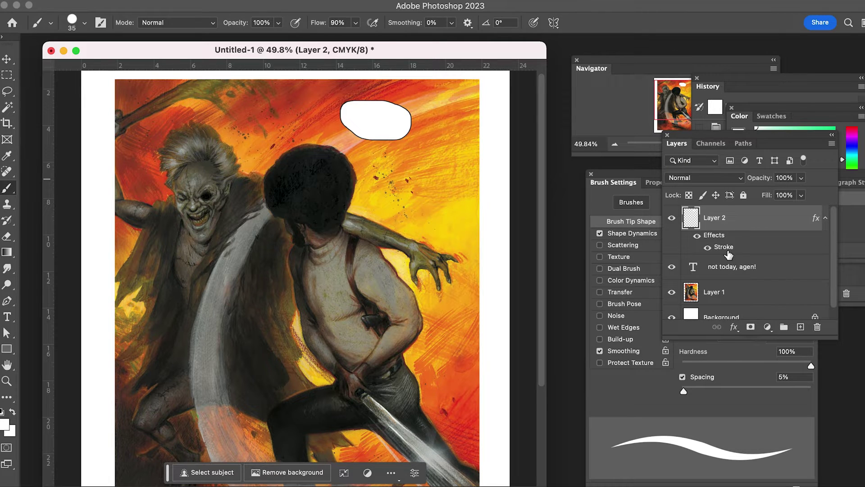
left_click(712, 273)
left_click_drag(716, 276, 717, 219)
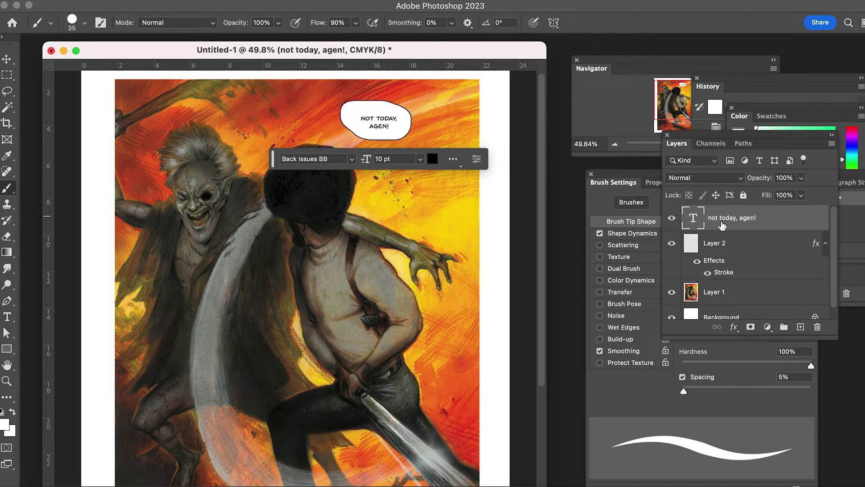
Select the text and balloon layers together and move them slightly down and to the right on the painting.
left_click(724, 245)
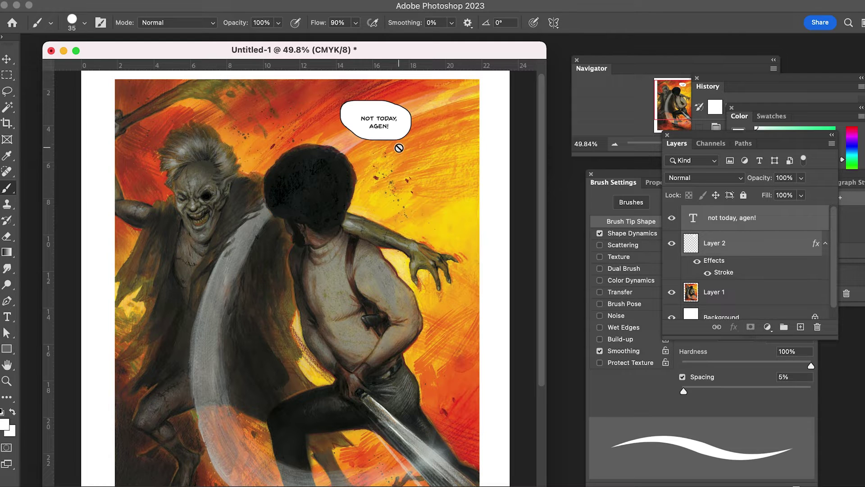
key("v")
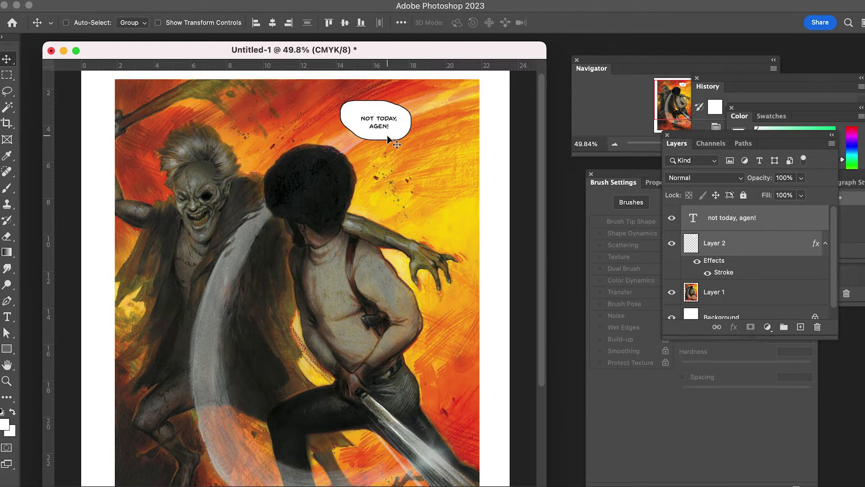
left_click_drag(389, 135, 417, 156)
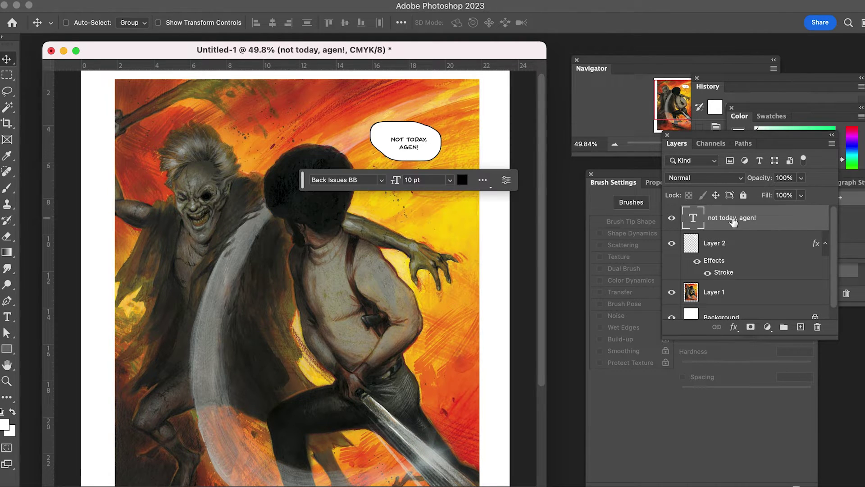
Paint a short white tail on the balloon layer, running from the balloon's lower left edge toward the swordsman's head.
left_click(718, 249)
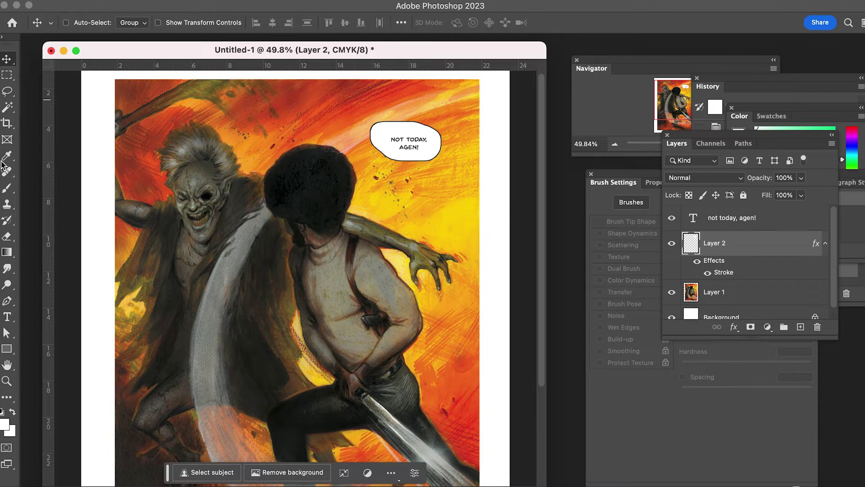
left_click(7, 188)
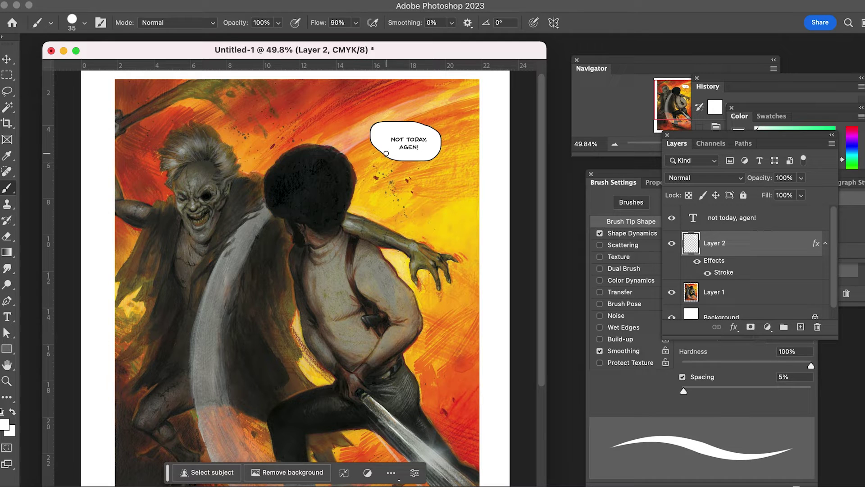
left_click_drag(386, 153, 371, 161)
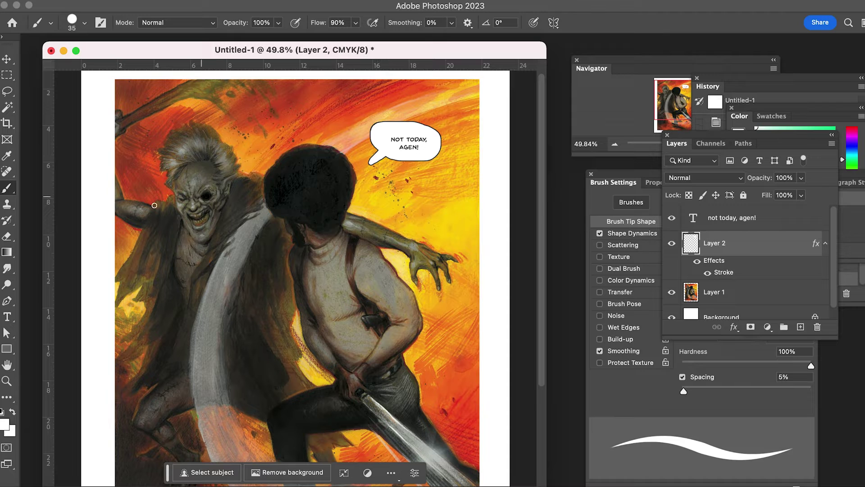
Trim the balloon's tail to a sharper point with the standard Eraser tool at 22 px.
left_click(7, 237)
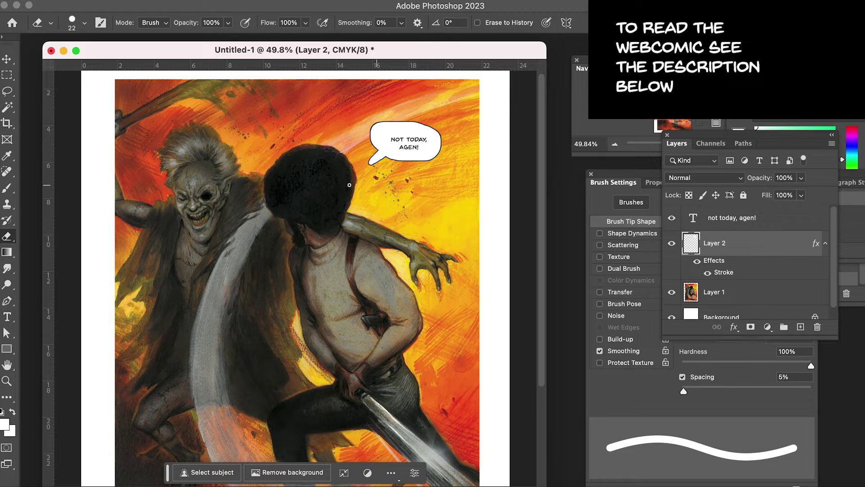
right_click(10, 240)
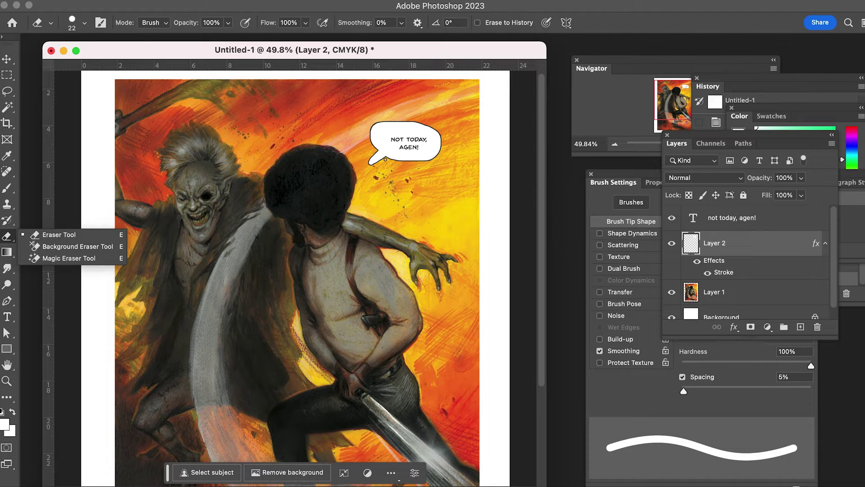
left_click(386, 159)
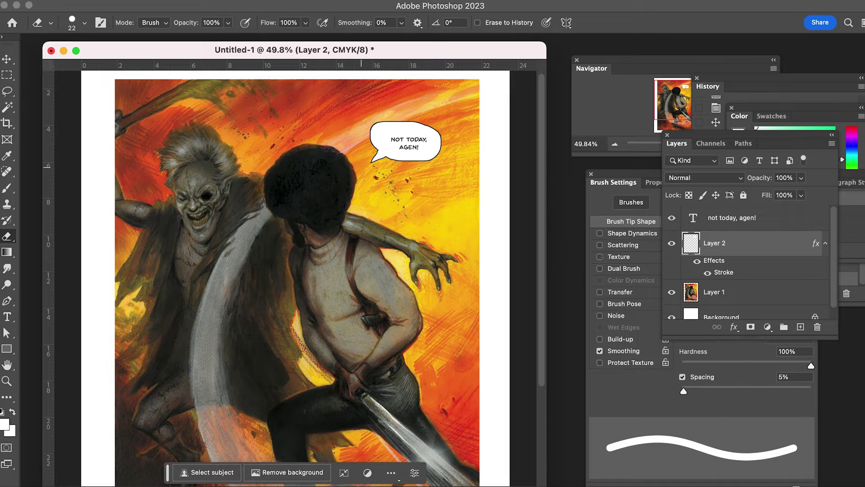
Enlarge the Eraser tip to 54 px.
left_click(607, 199)
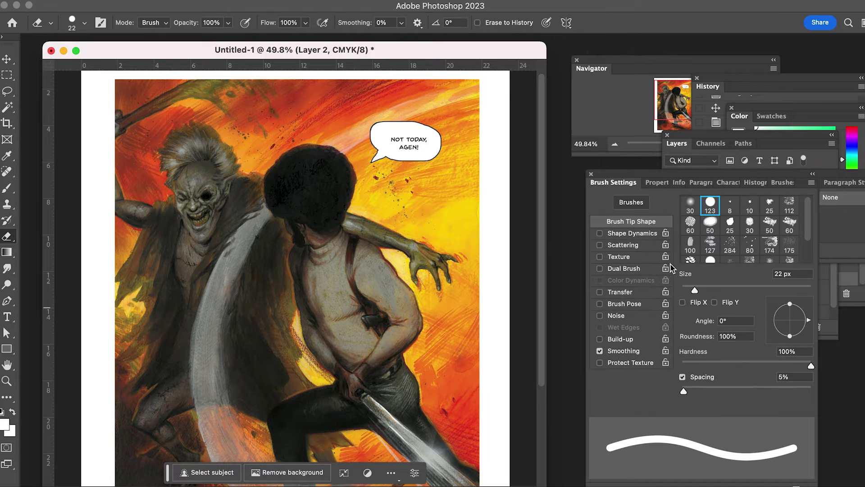
left_click_drag(694, 289, 716, 290)
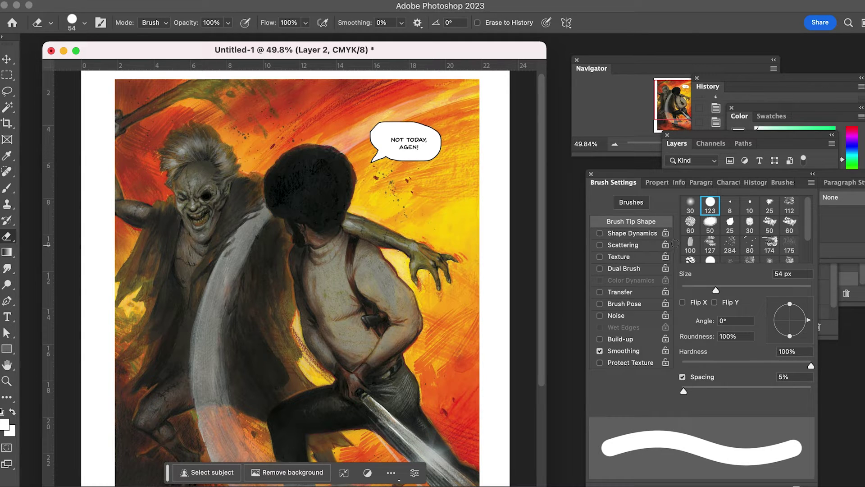
Set the lettering of the "not today, agen!" text layer to 14 pt with faux bold.
left_click(718, 138)
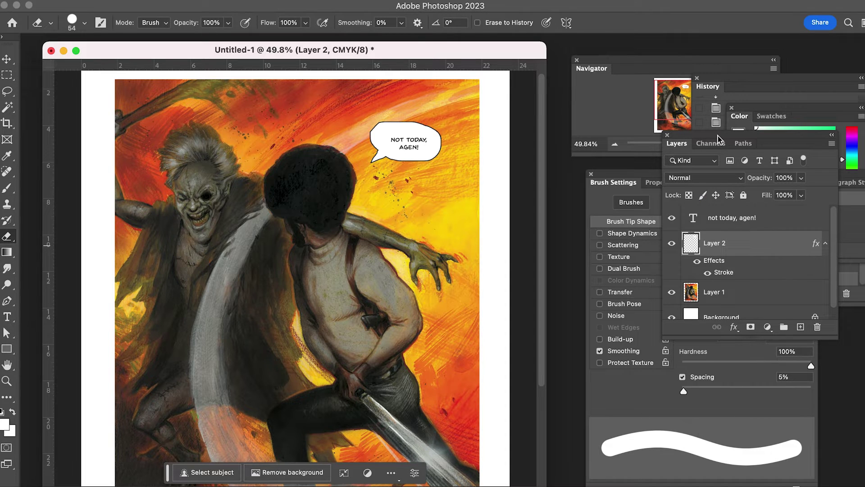
left_click(722, 221)
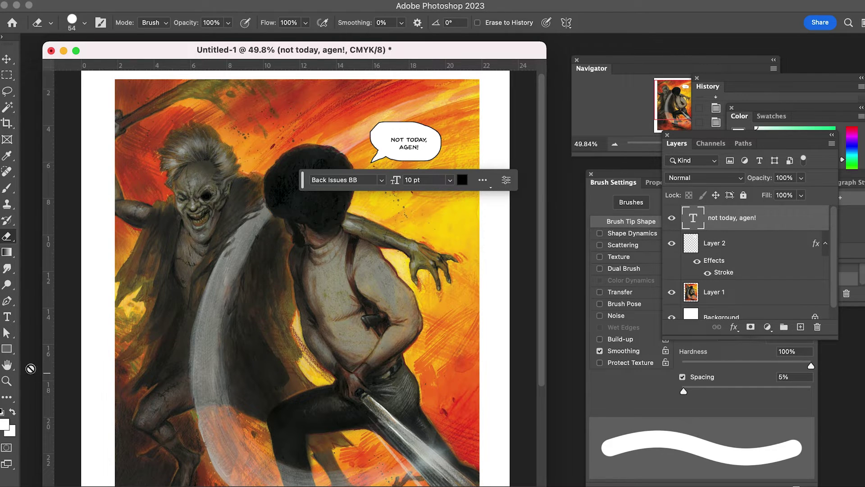
left_click(9, 317)
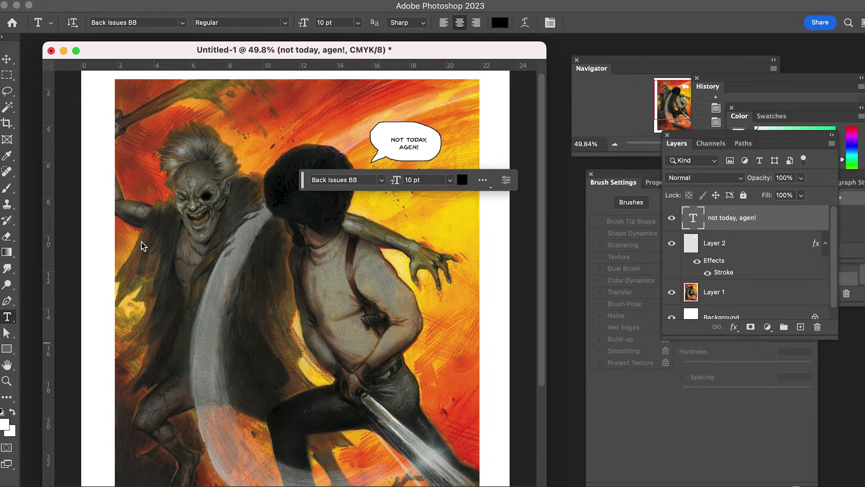
left_click(424, 147)
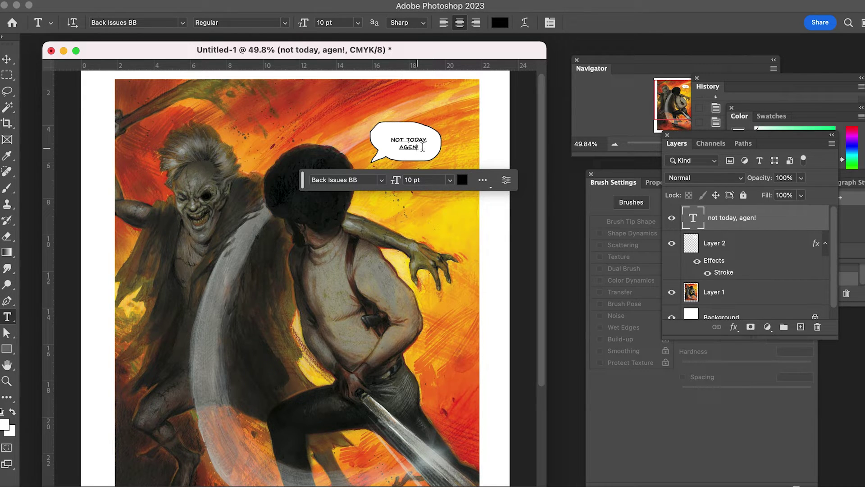
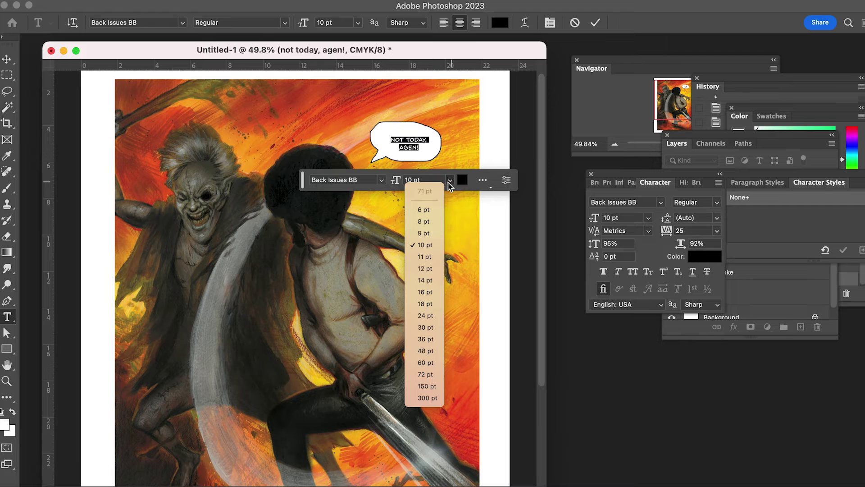
left_click(429, 281)
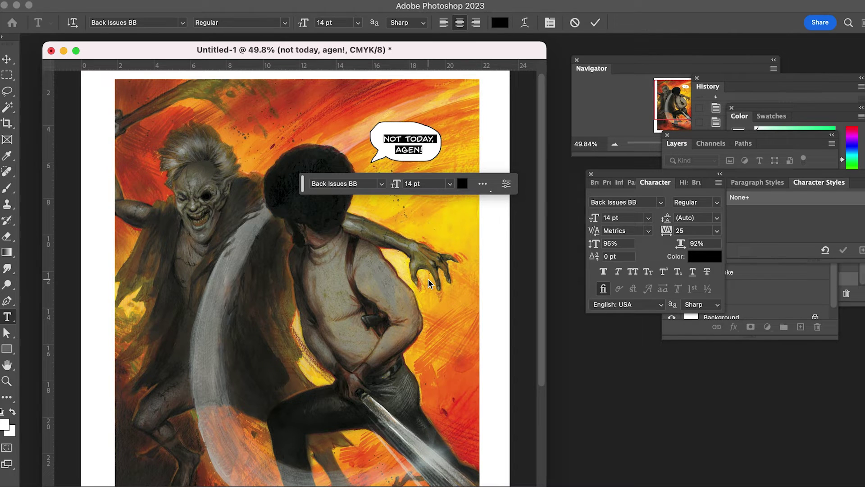
left_click(604, 271)
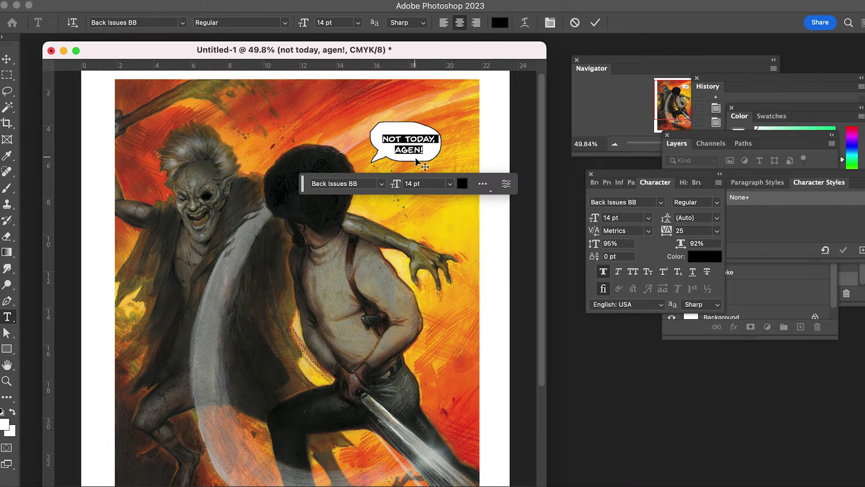
Shift the enlarged lettering slightly up and to the left so it sits centred inside the balloon.
left_click_drag(416, 159, 412, 155)
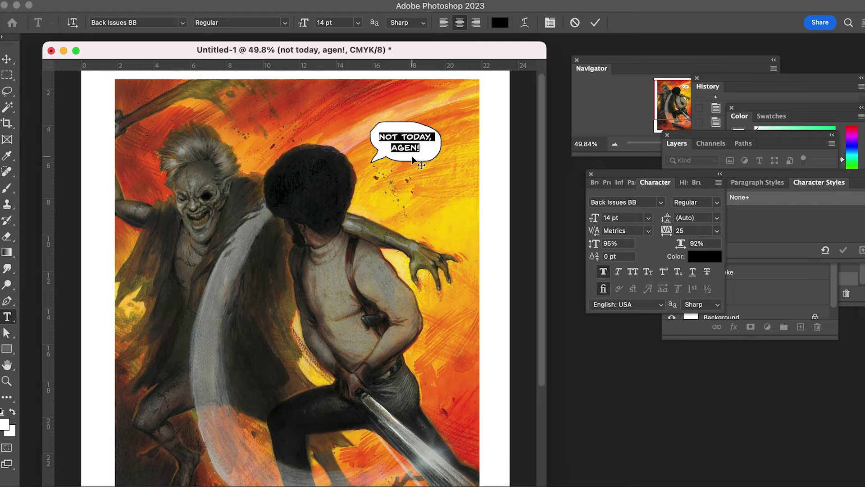
left_click_drag(412, 156, 393, 162)
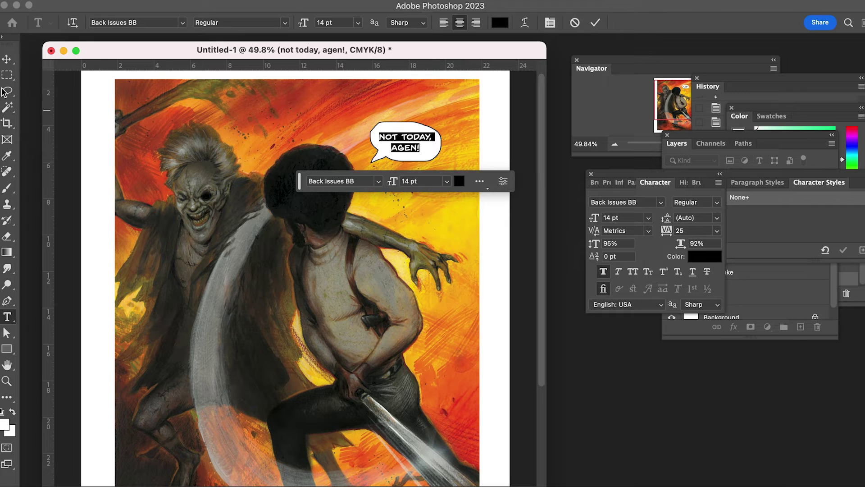
left_click(7, 59)
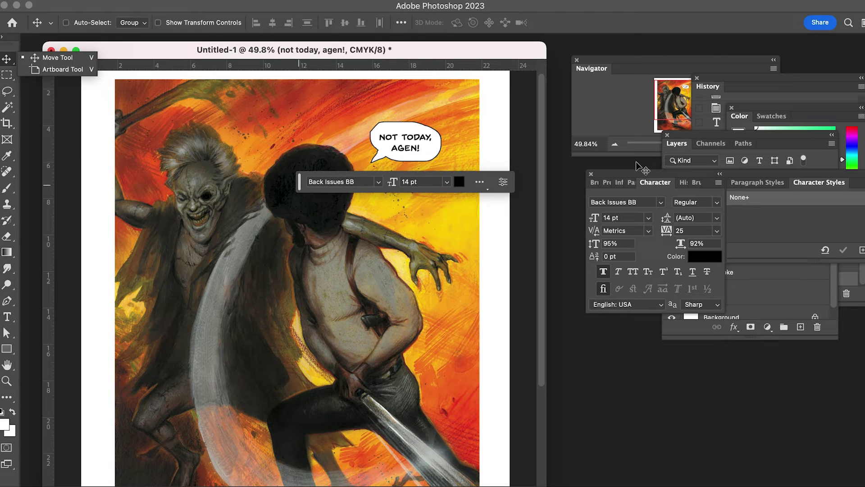
Duplicate the "not today, agen!" text layer under its default copy name and move the copy to the painting's lower left area.
left_click(645, 112)
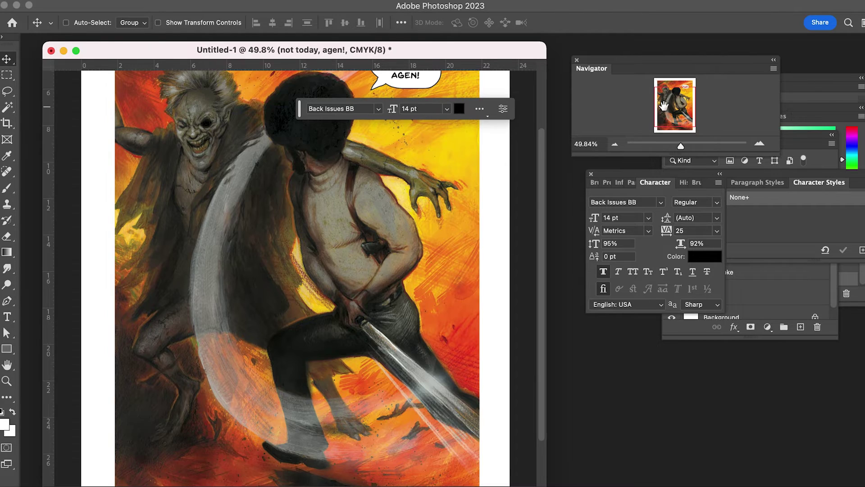
left_click_drag(666, 106, 667, 119)
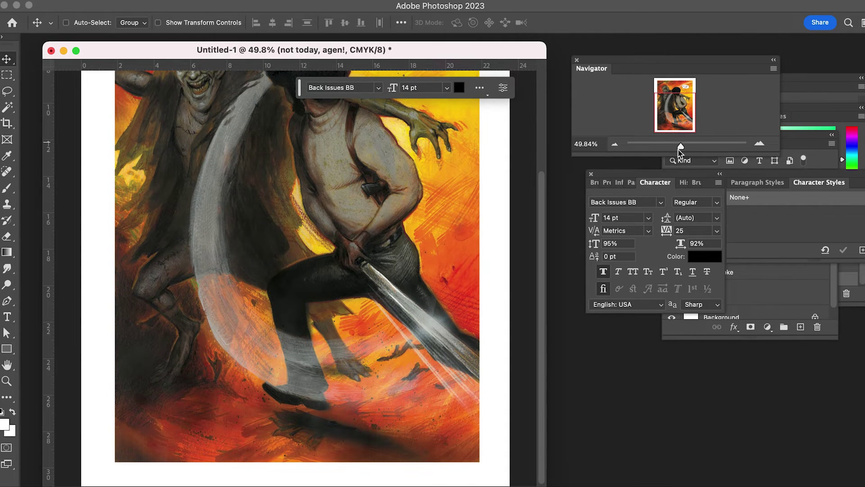
left_click_drag(681, 147, 662, 147)
left_click(736, 225)
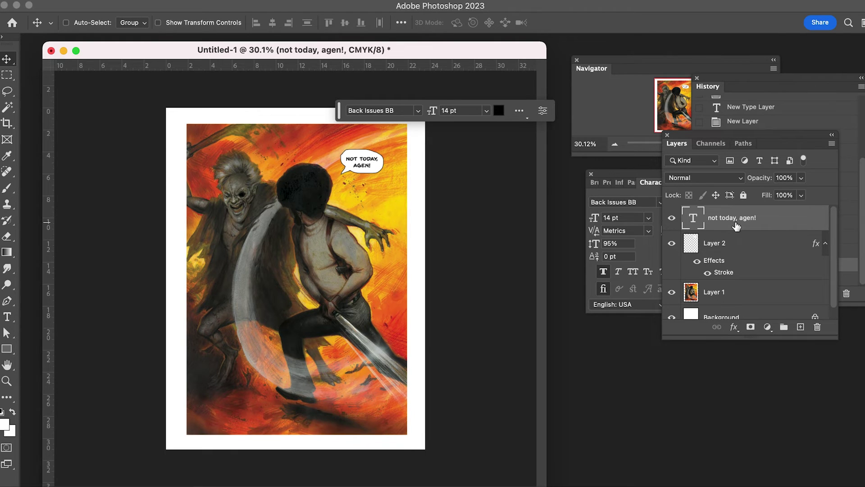
right_click(737, 225)
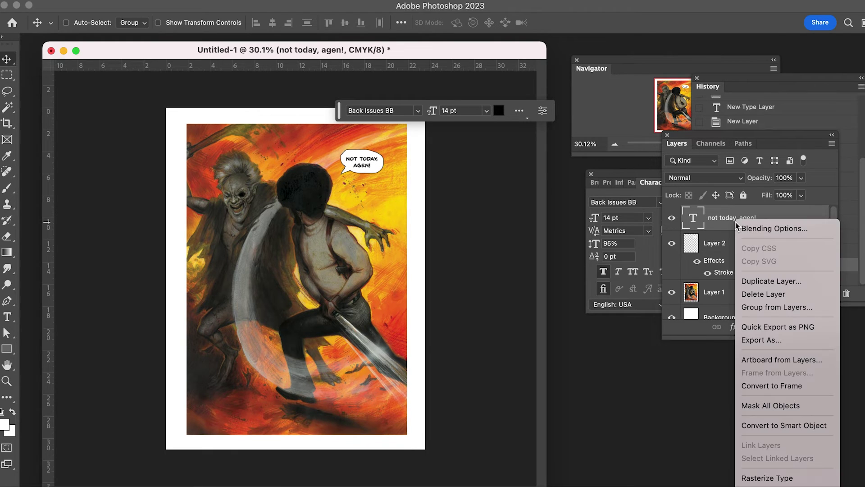
left_click(773, 282)
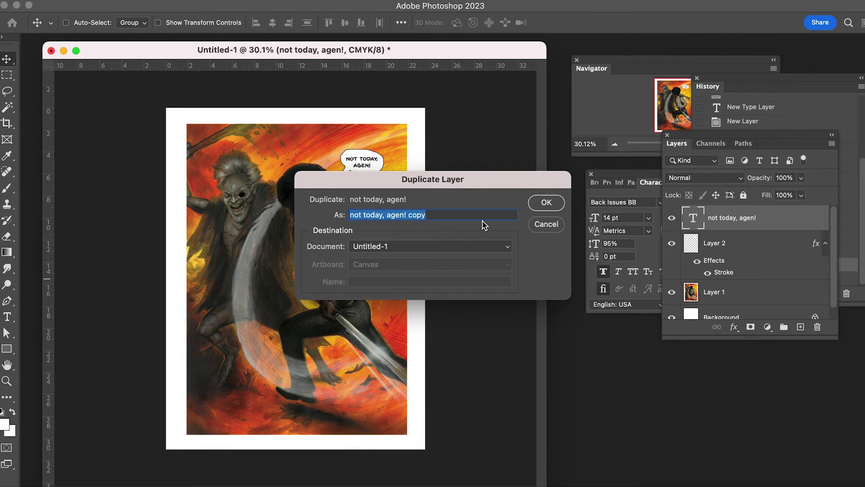
left_click(545, 203)
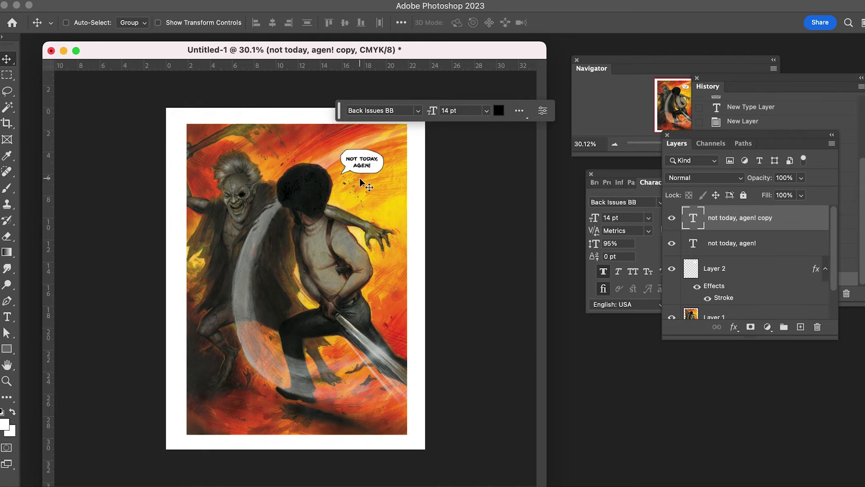
left_click_drag(360, 178, 243, 425)
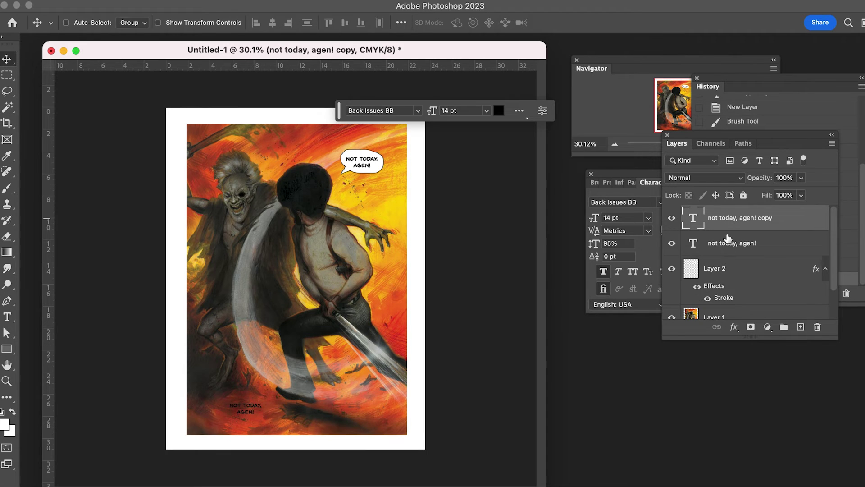
Duplicate the balloon layer, Layer 2, under its default copy name and move the copy behind the lettering at the painting's lower left.
left_click(723, 266)
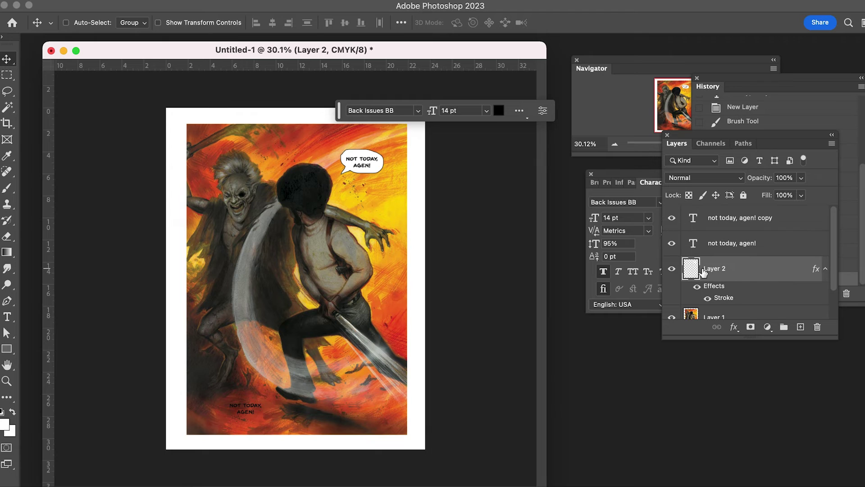
right_click(714, 270)
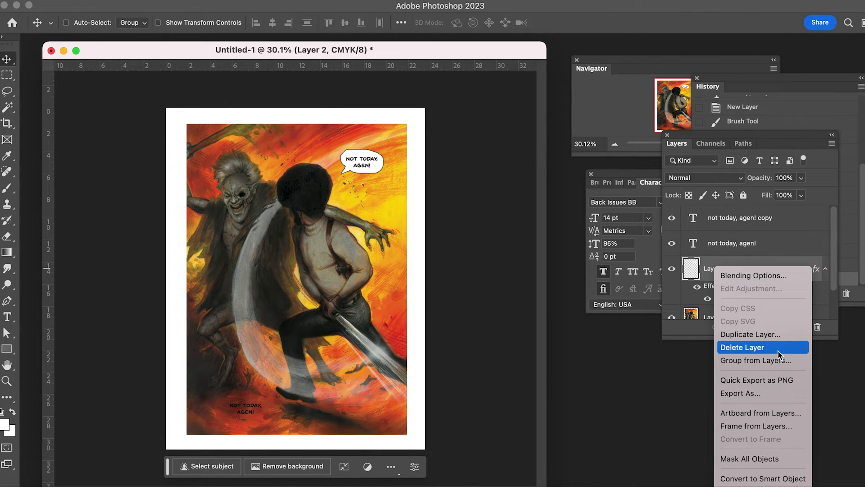
left_click(773, 337)
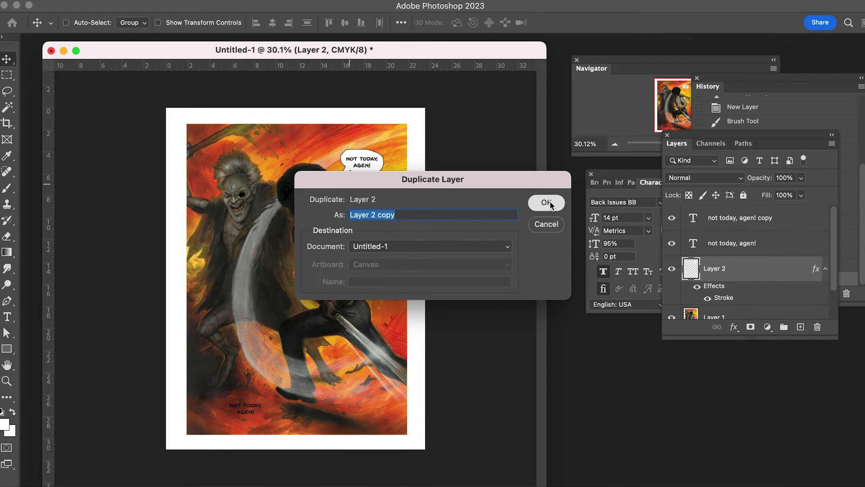
left_click(546, 202)
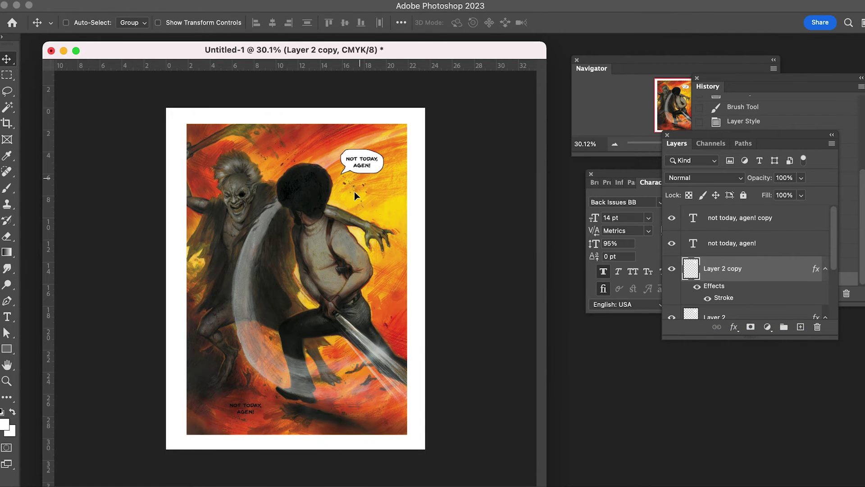
left_click_drag(354, 196, 243, 424)
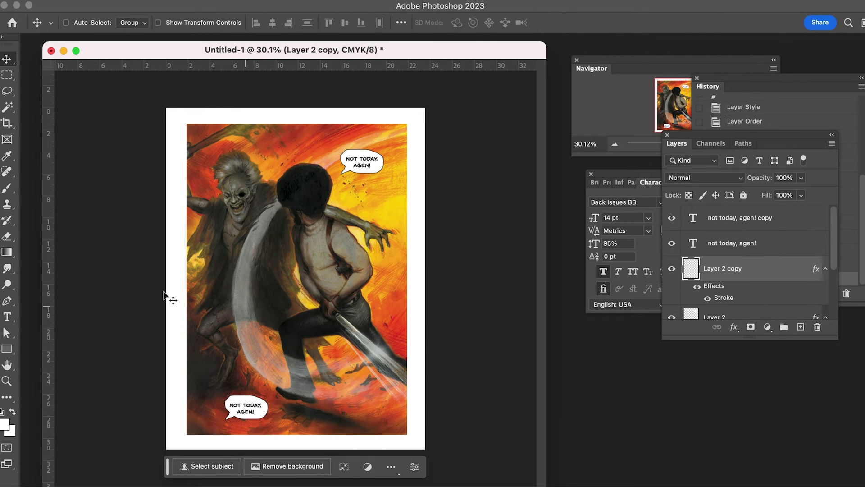
Paint an upward tail and irregular white bumps around the edge of the copied balloon with a 47 px brush.
left_click(6, 191)
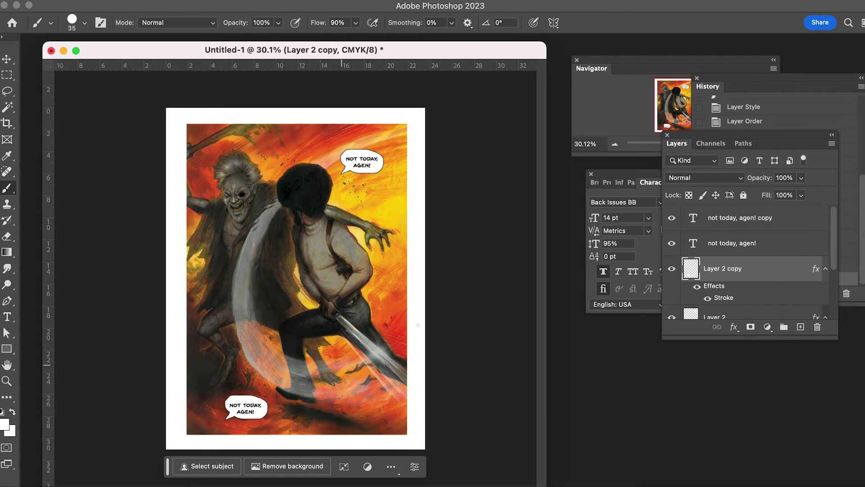
left_click(629, 174)
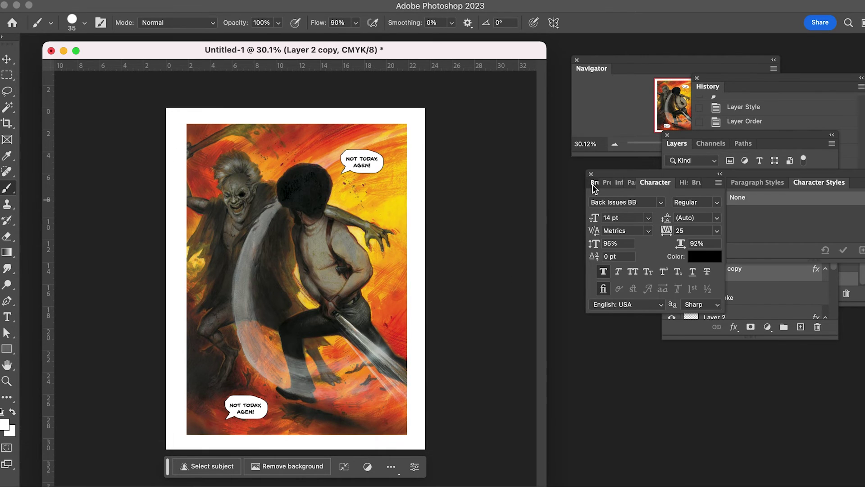
left_click(595, 184)
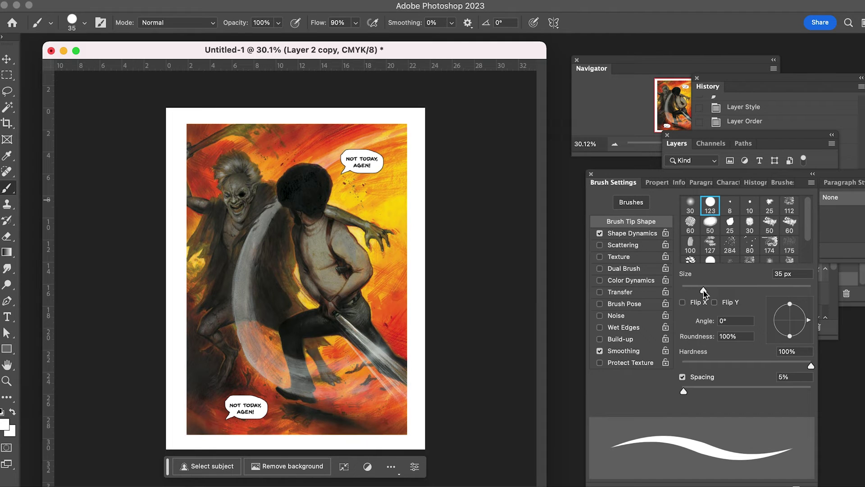
left_click_drag(704, 292, 712, 291)
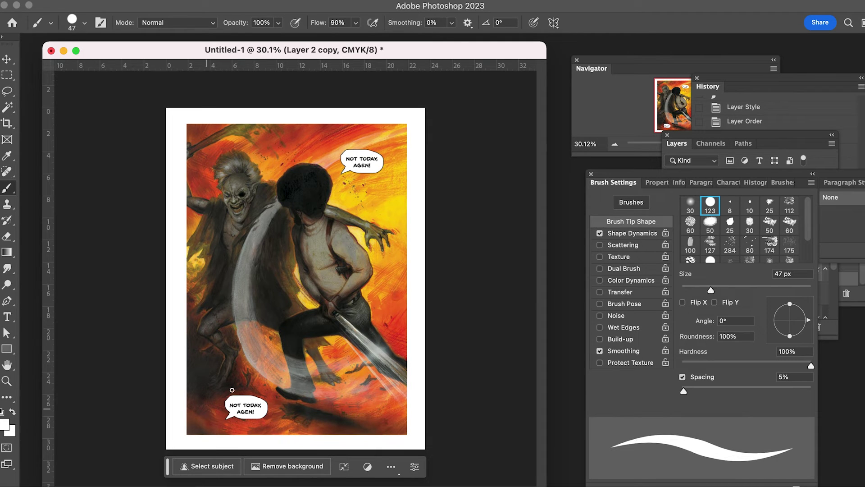
mouse_move(238, 398)
left_mouse_down()
mouse_move(269, 405)
mouse_move(225, 409)
mouse_move(267, 403)
mouse_move(228, 400)
mouse_move(254, 396)
left_mouse_up()
Trim the lower balloon's upward tail to a sharp point with the Eraser at 54 px.
key("e")
left_click_drag(649, 145, 692, 145)
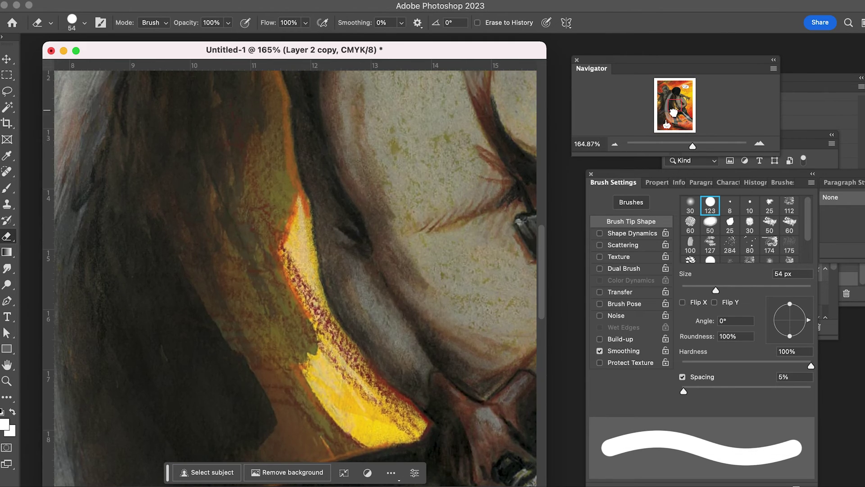
left_click_drag(675, 105, 667, 123)
mouse_move(284, 106)
left_mouse_down()
mouse_move(268, 97)
mouse_move(253, 193)
left_mouse_up()
Carve the lower balloon's outline into jagged, burst-like points with the Eraser at 26 px.
key("bracketleft")
key("bracketleft")
key("bracketleft")
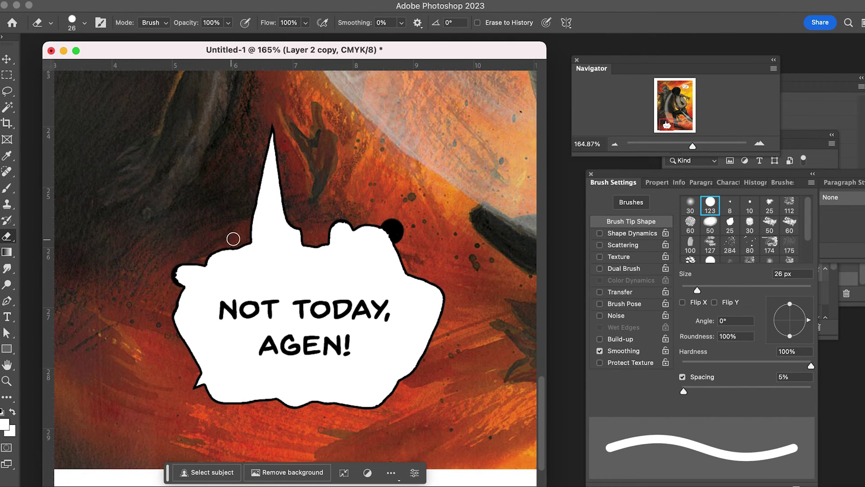
mouse_move(233, 238)
left_mouse_down()
mouse_move(176, 285)
mouse_move(282, 406)
mouse_move(436, 366)
mouse_move(397, 232)
mouse_move(434, 282)
mouse_move(429, 330)
left_mouse_up()
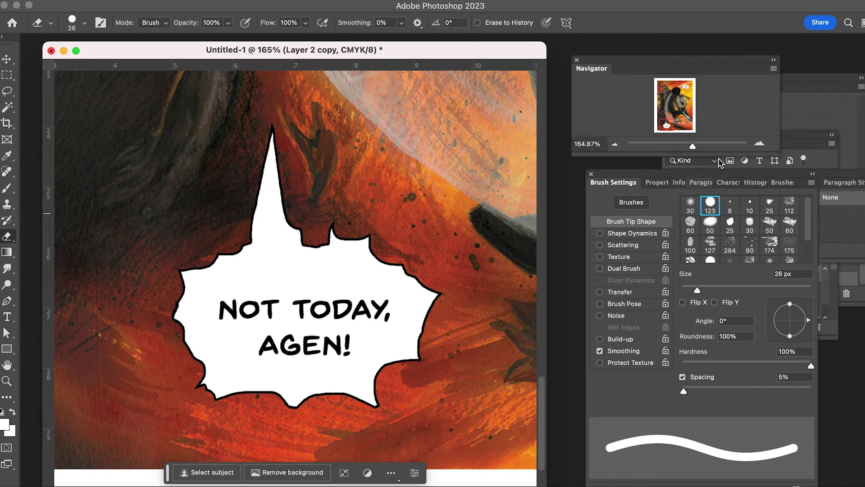
Replace the copied lettering in the lower burst balloon with "AHHHHHHH!".
double_click(810, 143)
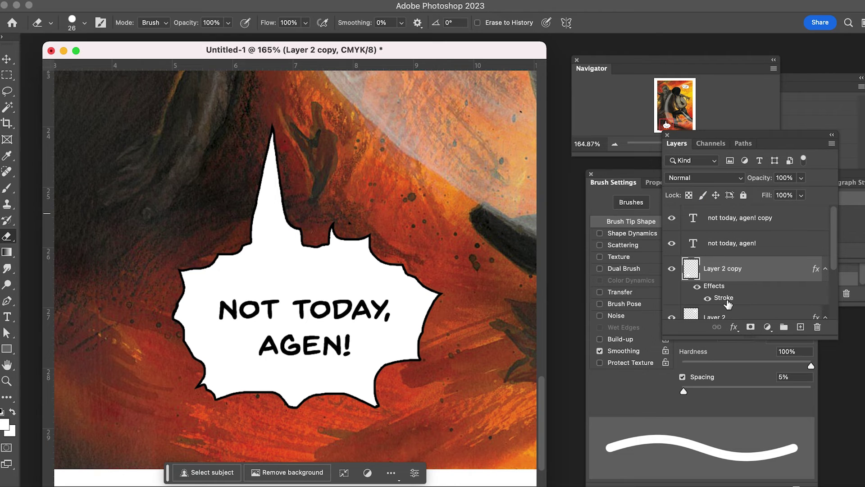
left_click(728, 223)
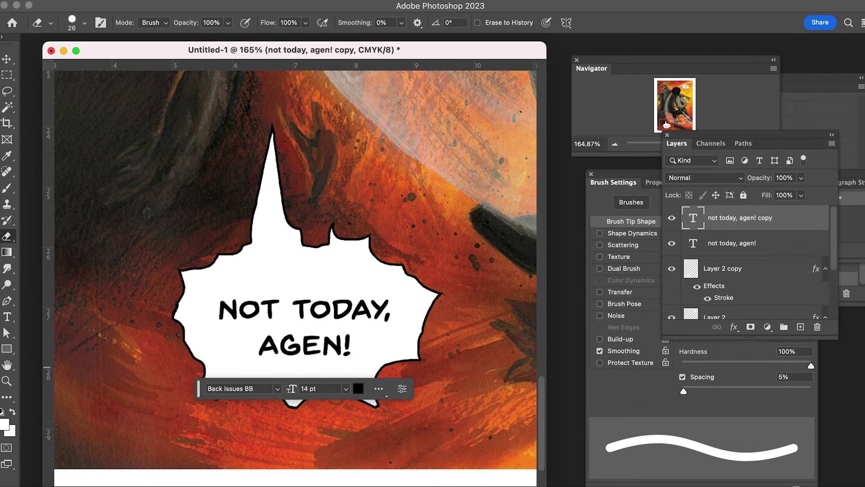
left_click(7, 317)
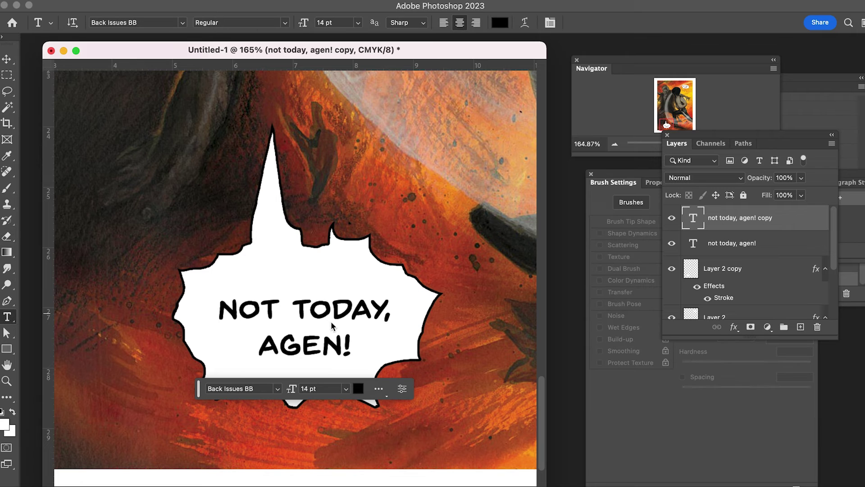
left_click(350, 343)
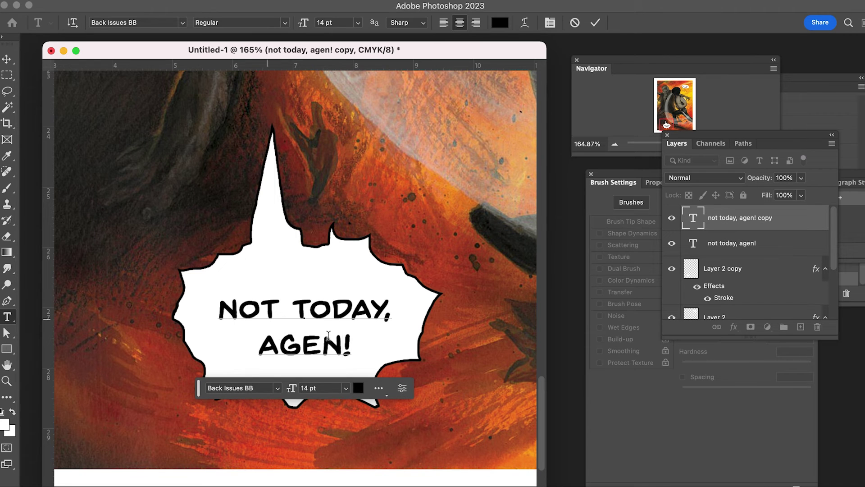
key("super+a")
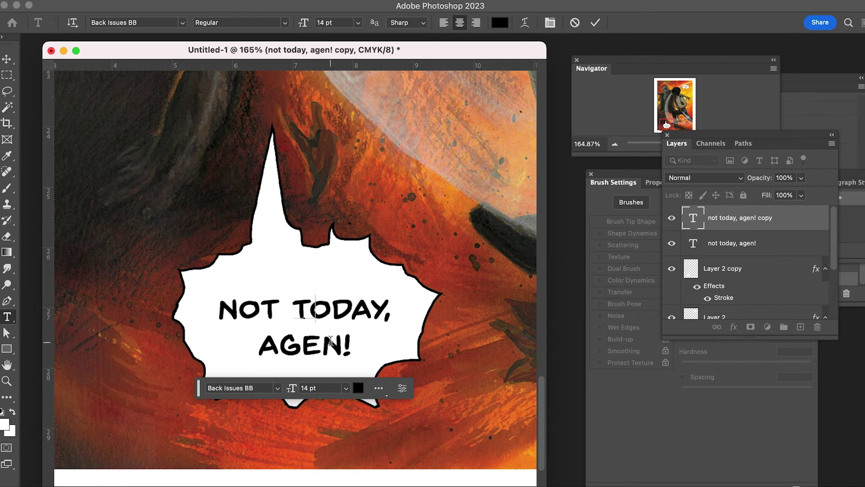
type("AHH")
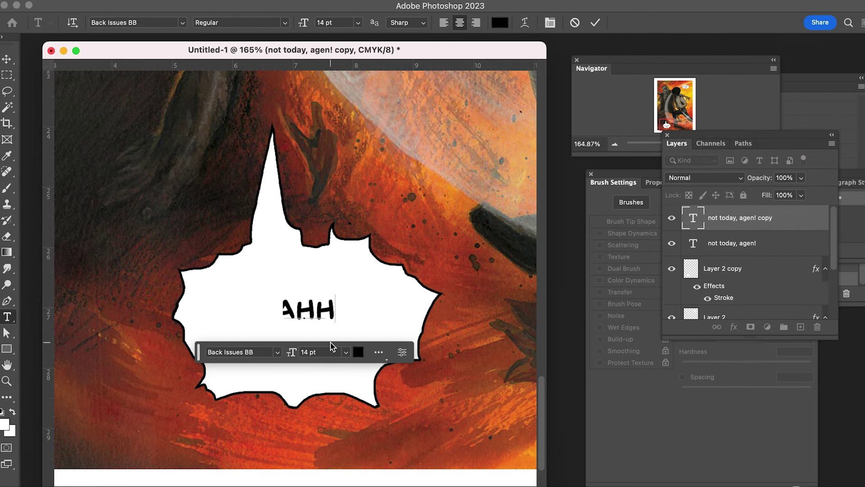
type("HHHH")
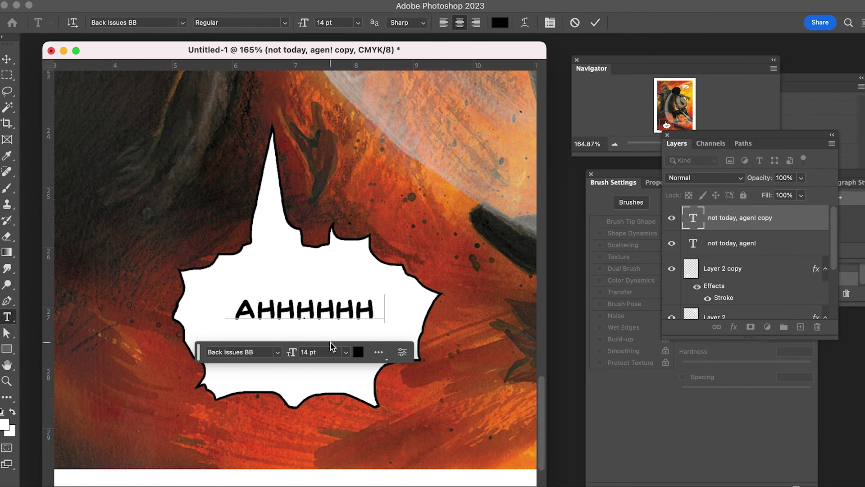
type("H")
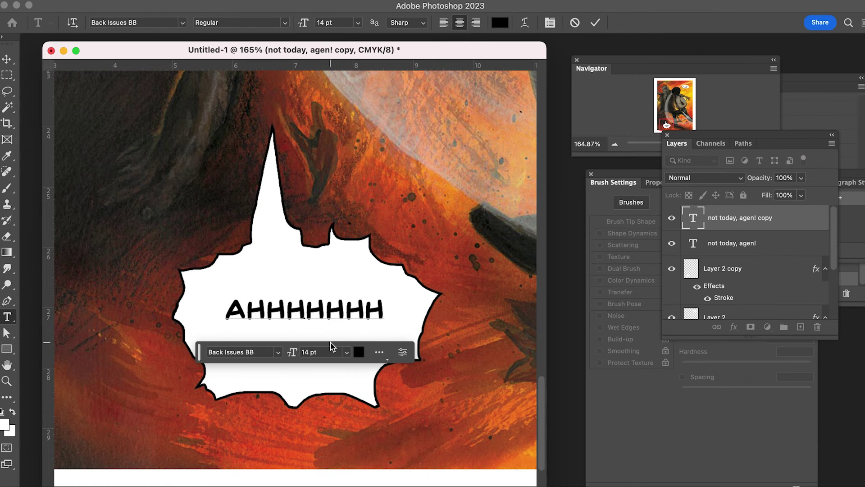
type("!")
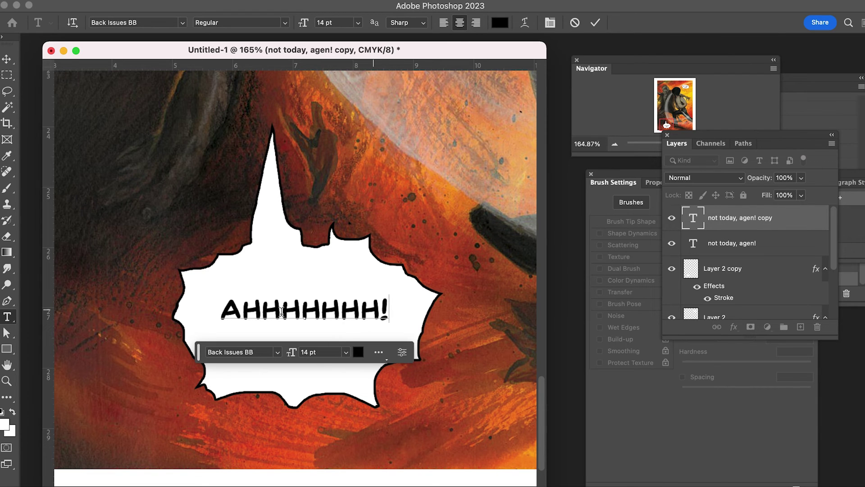
Enlarge the burst balloon's lettering to 17 pt, nudge it slightly to centre it in the balloon, and commit the text.
double_click(223, 316)
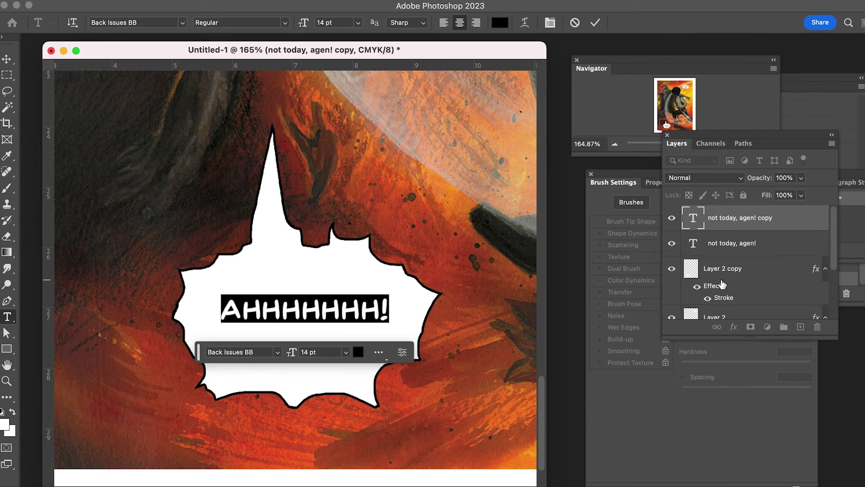
left_click(635, 180)
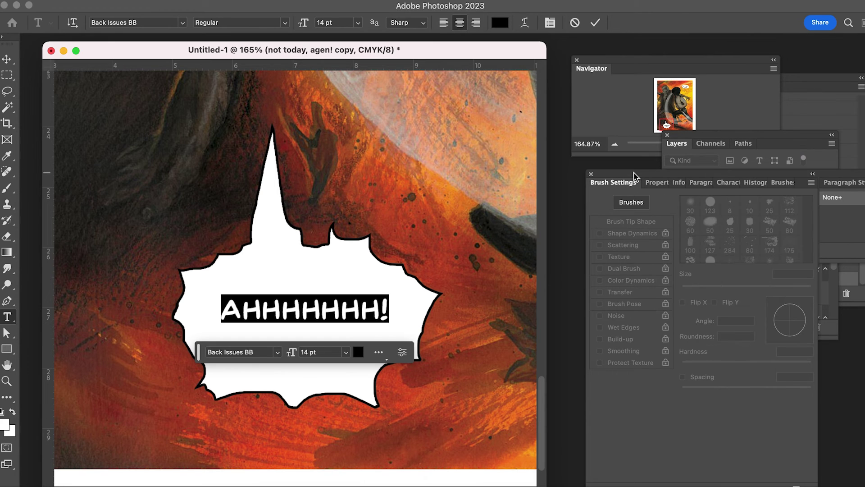
left_click(729, 184)
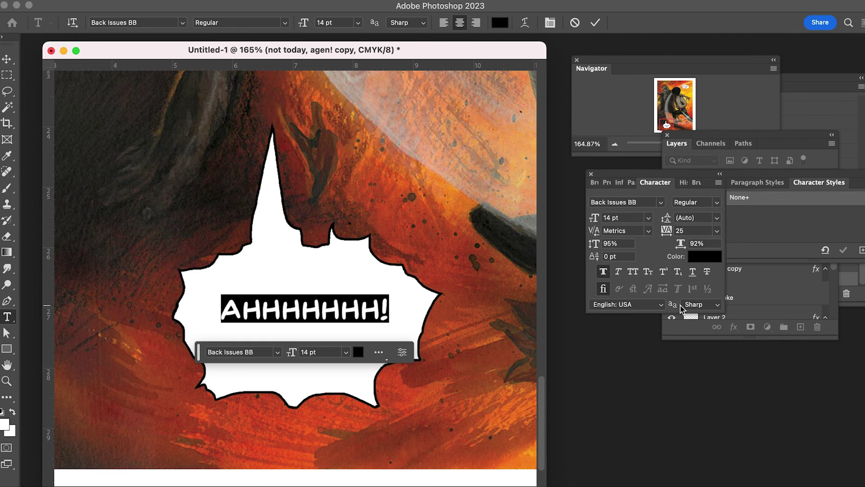
left_click(627, 216)
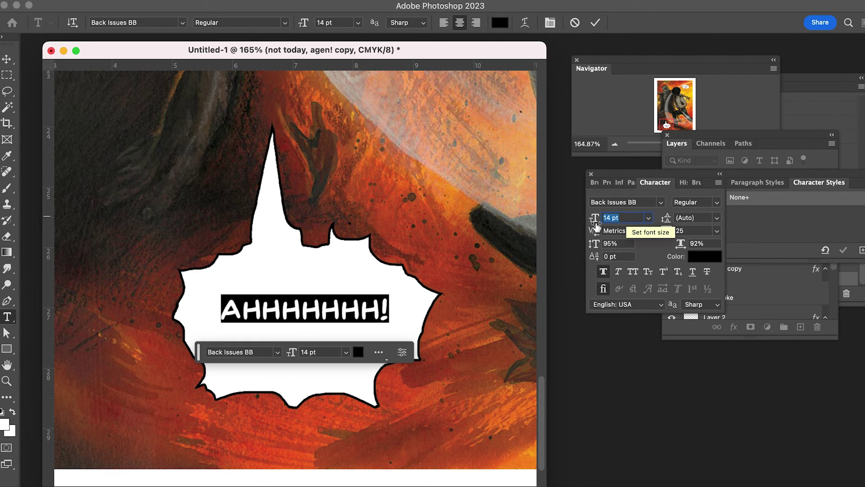
left_click_drag(595, 220, 596, 222)
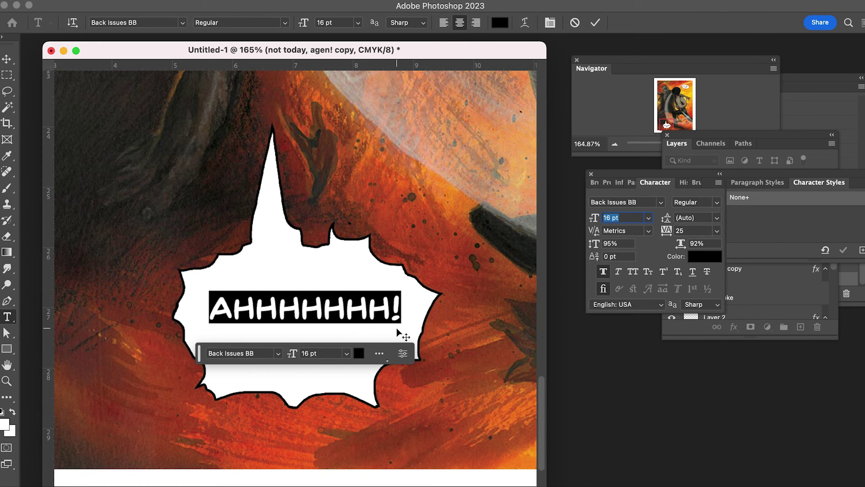
left_click_drag(394, 331, 395, 336)
key("super+0")
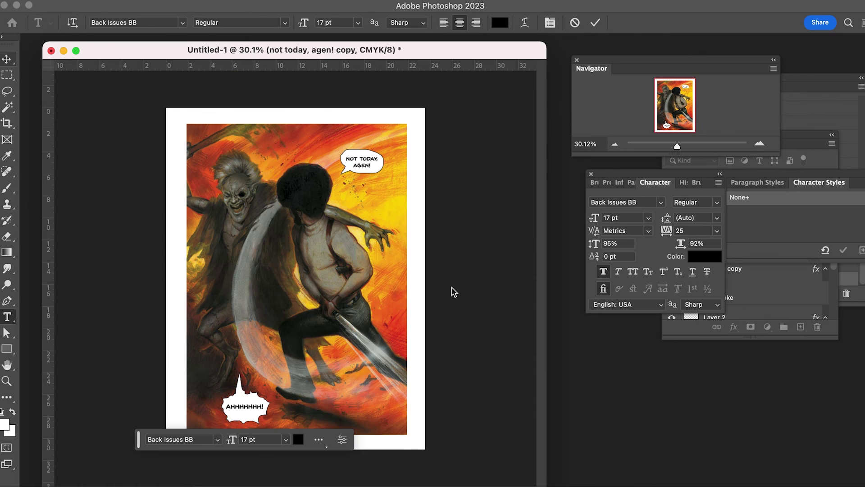
key("super+Return")
key("v")
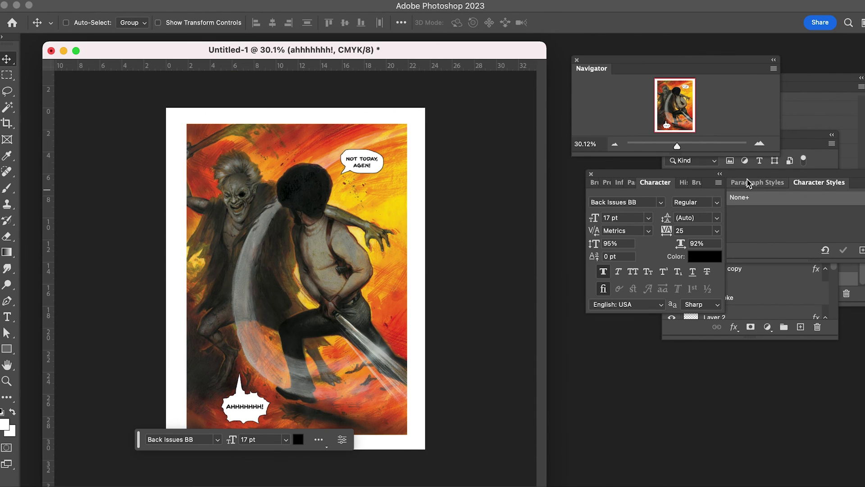
Identify the upper balloon's layer, Layer 2, by toggling its visibility and reduce its opacity to 88%.
left_click(795, 139)
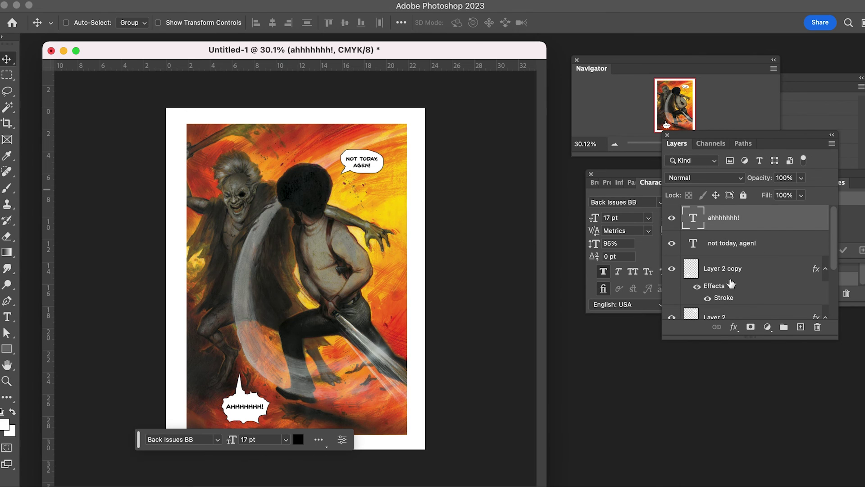
scroll(732, 282, "down", 2)
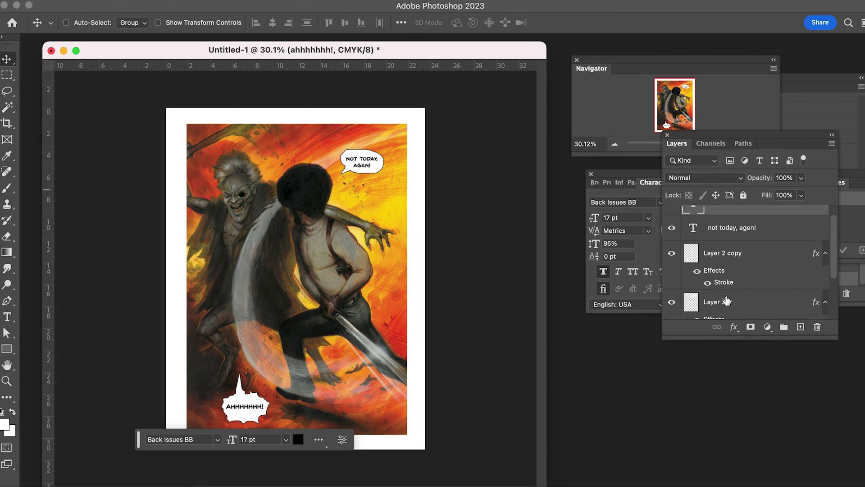
scroll(733, 288, "down", 5)
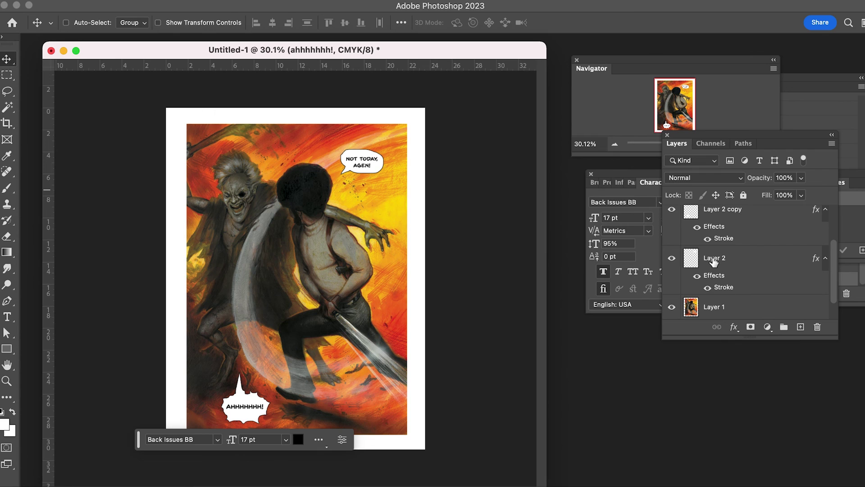
left_click(713, 260)
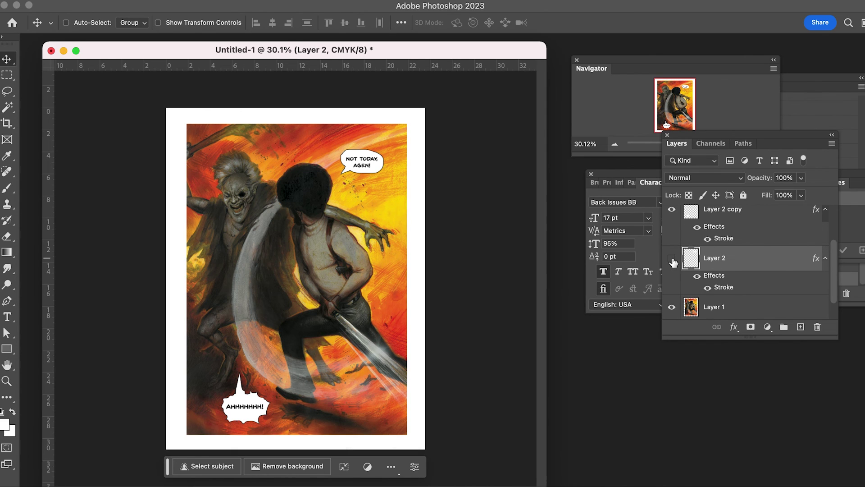
left_click(673, 262)
left_click(672, 260)
left_click(802, 179)
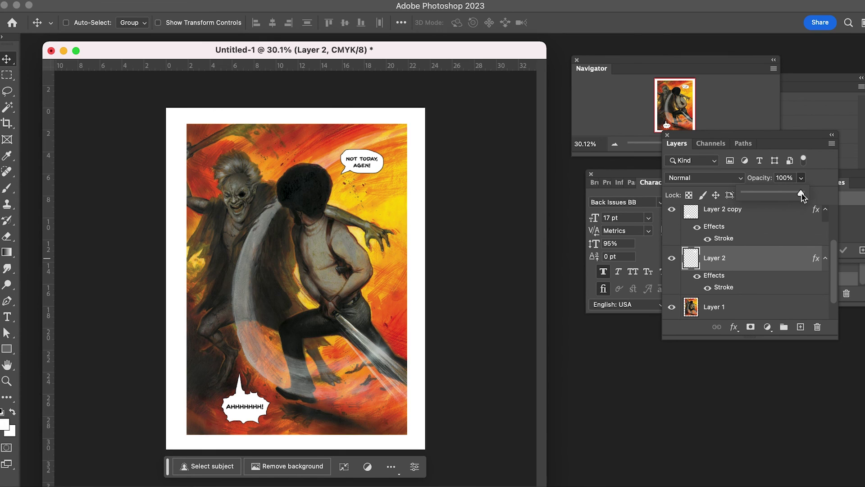
left_click_drag(803, 197, 796, 197)
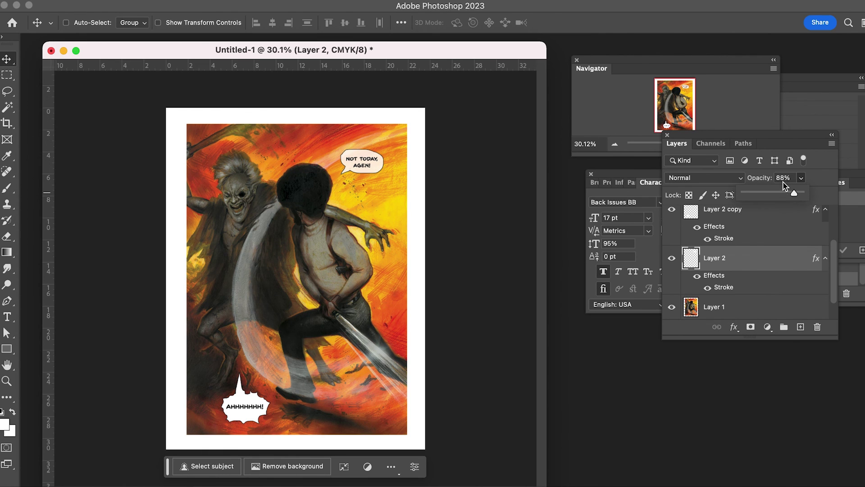
left_click(819, 167)
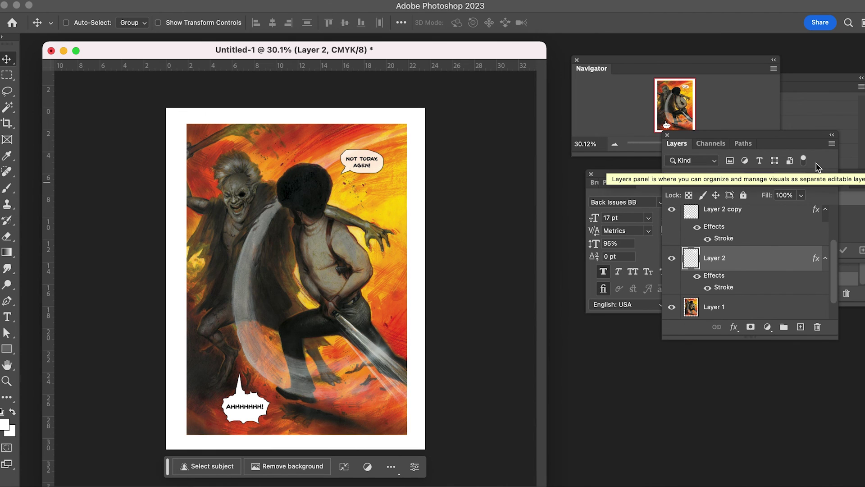
Check the burst balloon's layer, Layer 2 copy, by hiding and reshowing it, and lower its opacity to 89%.
left_click(712, 215)
left_click(674, 220)
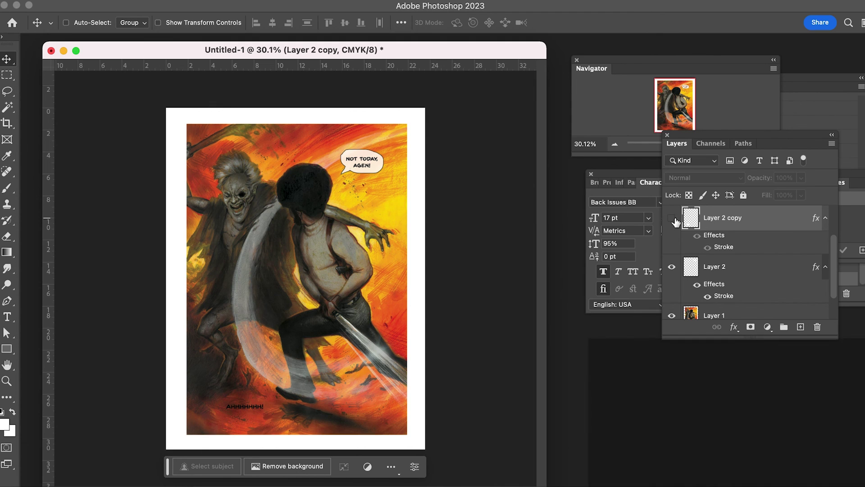
left_click(672, 218)
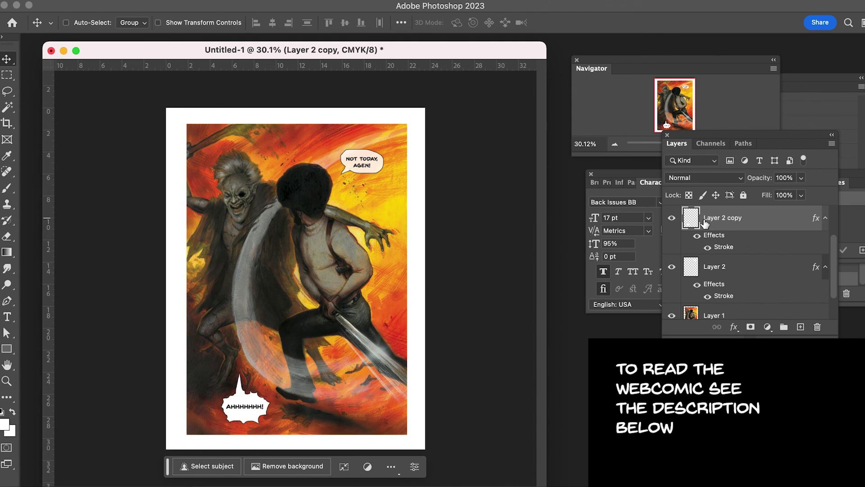
left_click(802, 178)
left_click_drag(803, 191, 797, 195)
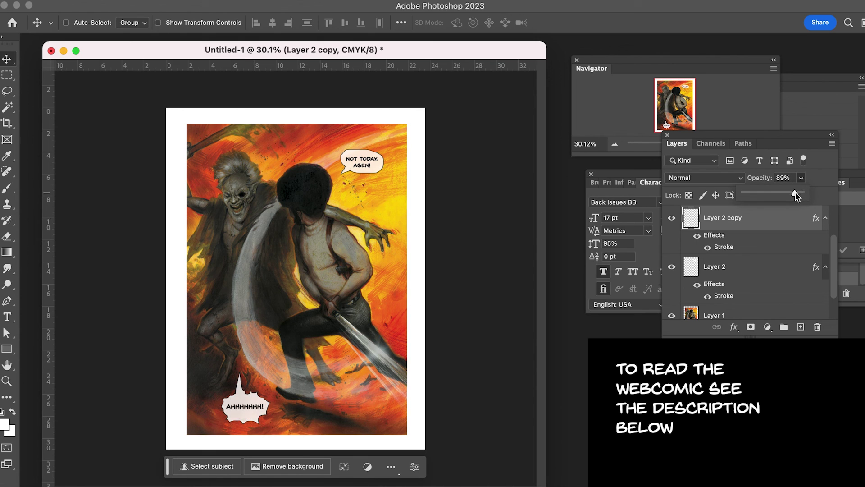